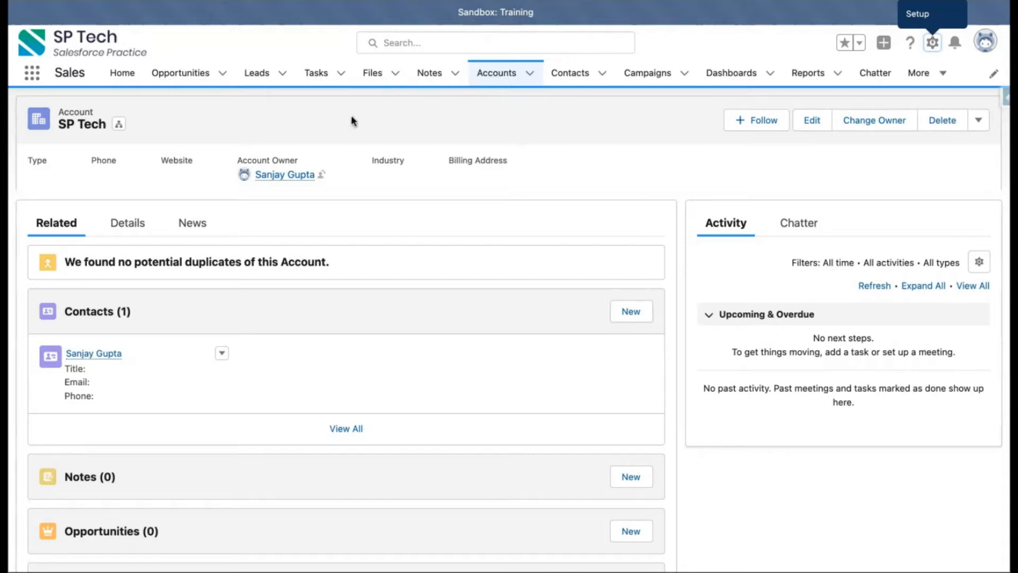
Step: Browse the SP Tech account and its related contacts, switching between the Accounts and Contacts lists
{"action": "left_click", "coordinate": [495, 76]}
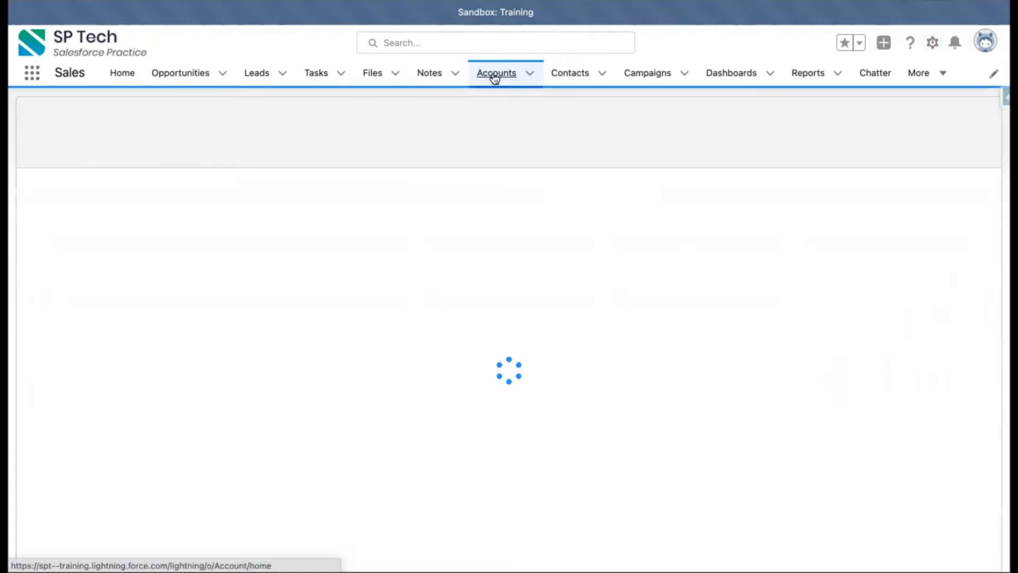
{"action": "left_click", "coordinate": [106, 204]}
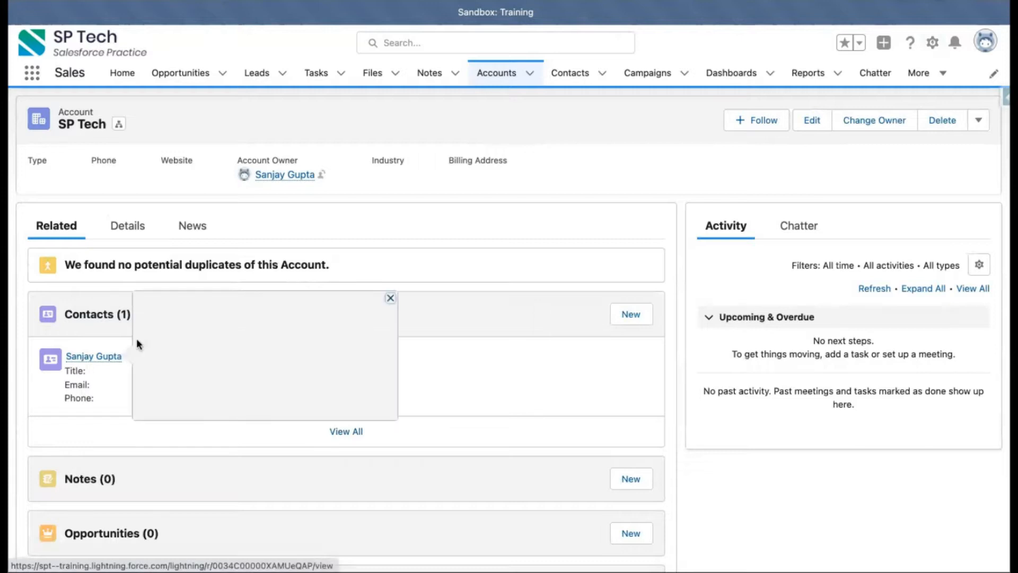
{"action": "left_click", "coordinate": [573, 74]}
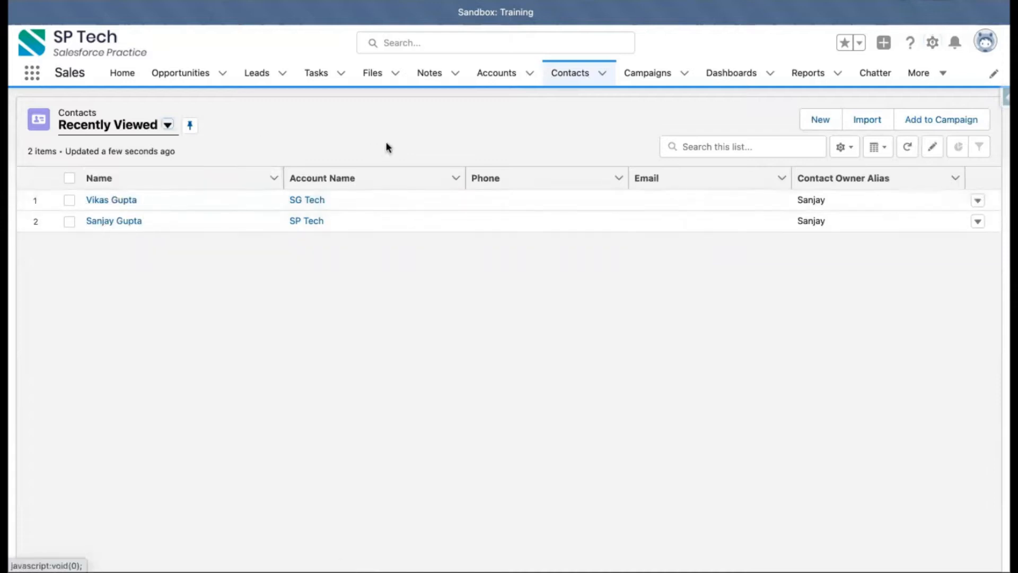
{"action": "left_click", "coordinate": [477, 76]}
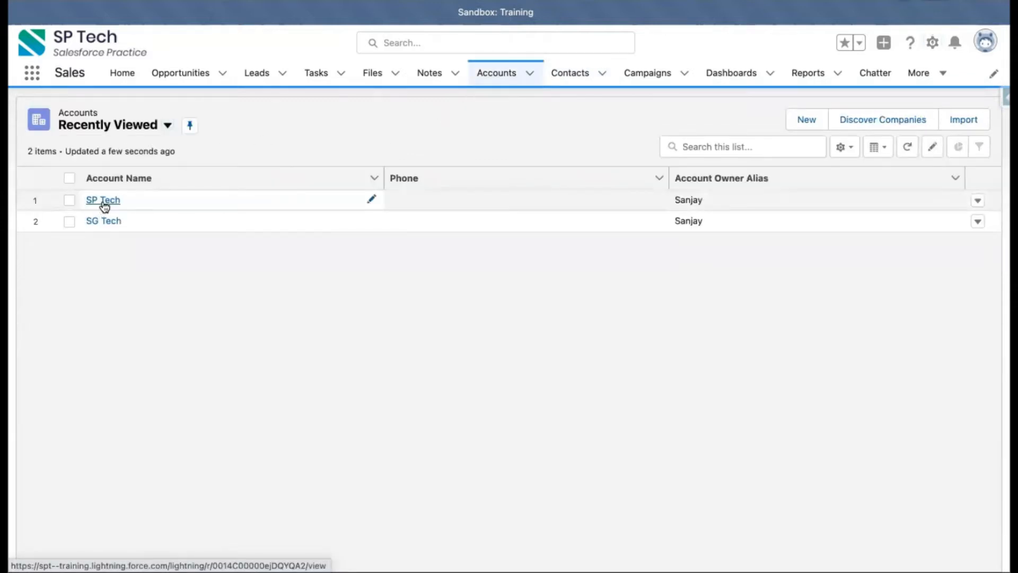
{"action": "left_click", "coordinate": [102, 203]}
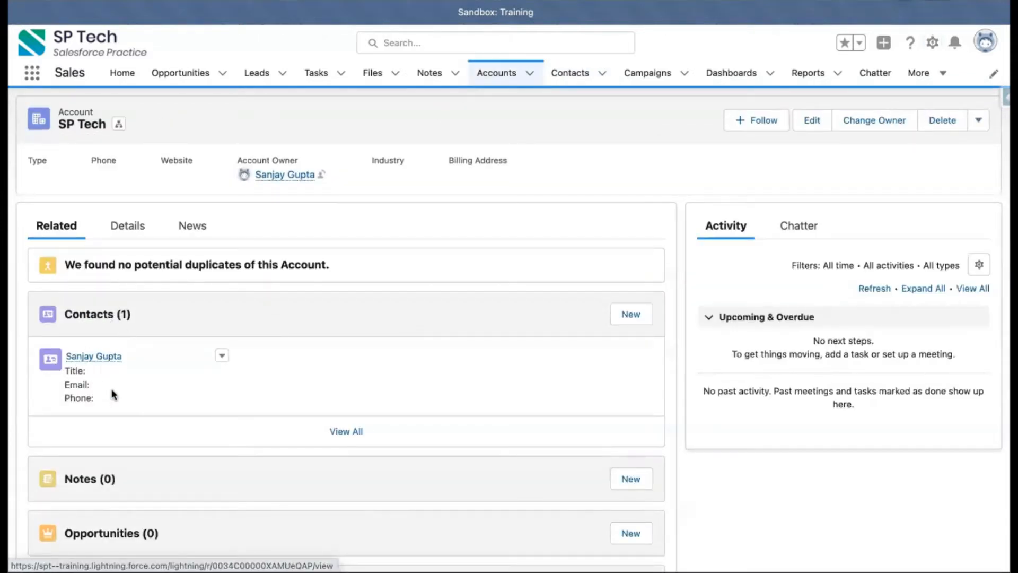
{"action": "left_click", "coordinate": [555, 79]}
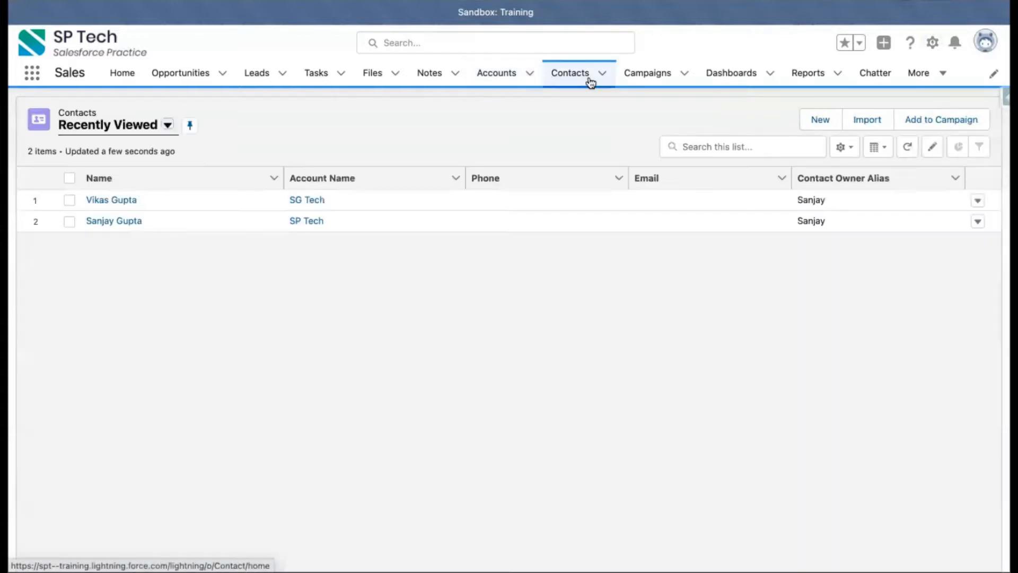
{"action": "left_click", "coordinate": [109, 222]}
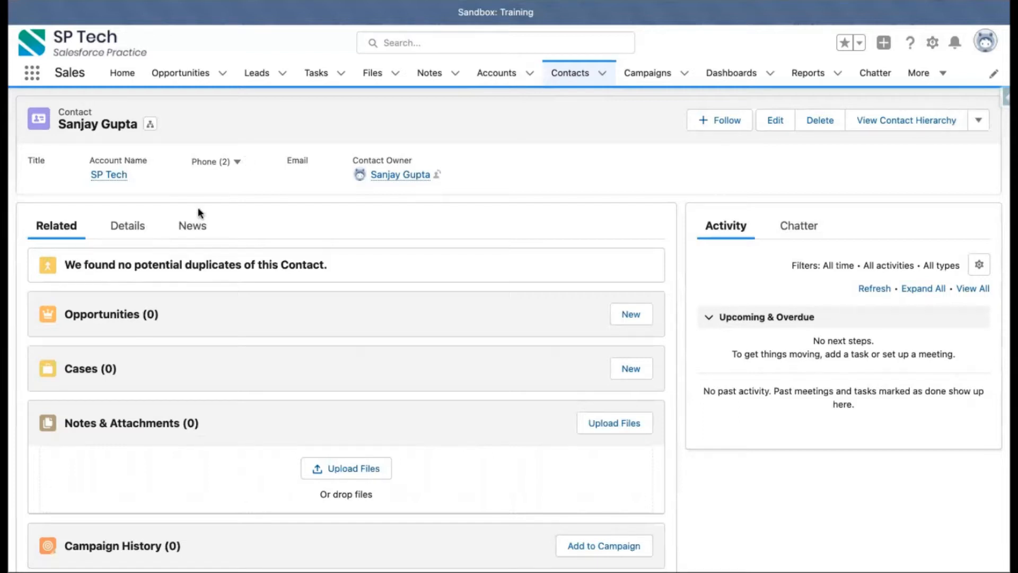
{"action": "left_click", "coordinate": [572, 77]}
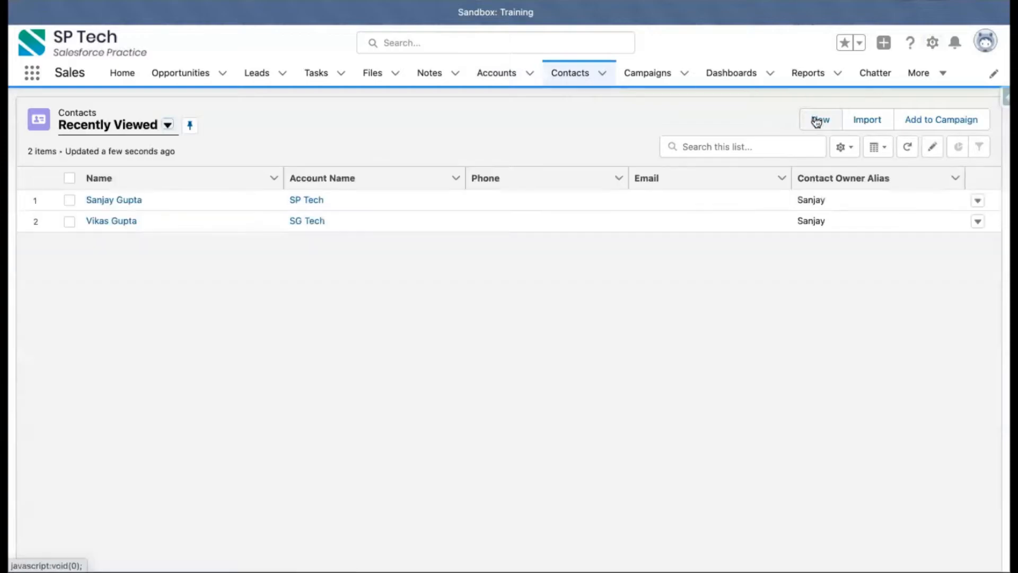
Step: Open a new contact form and enter the contact's first and last name
{"action": "left_click", "coordinate": [817, 121]}
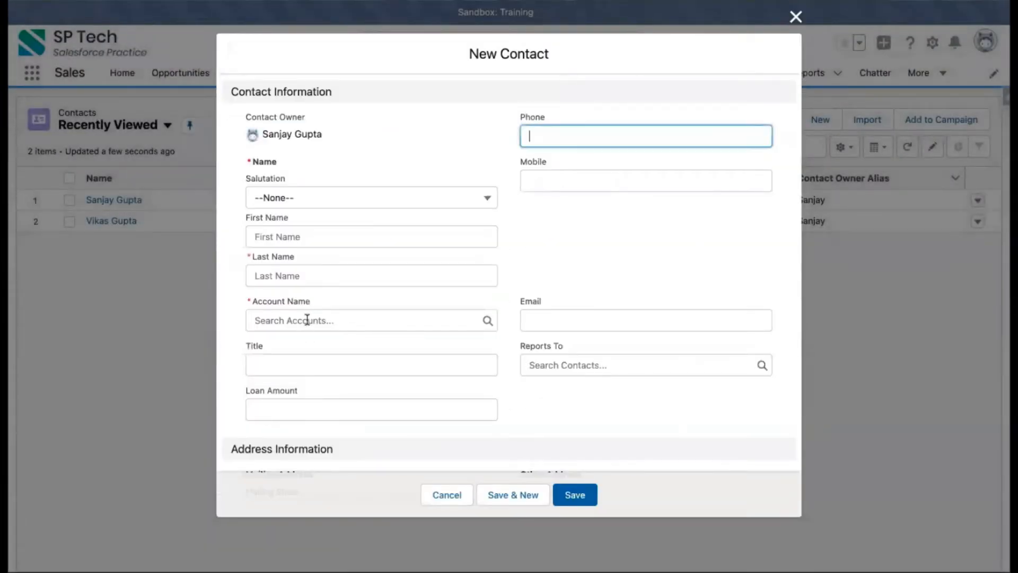
{"action": "left_click", "coordinate": [283, 321]}
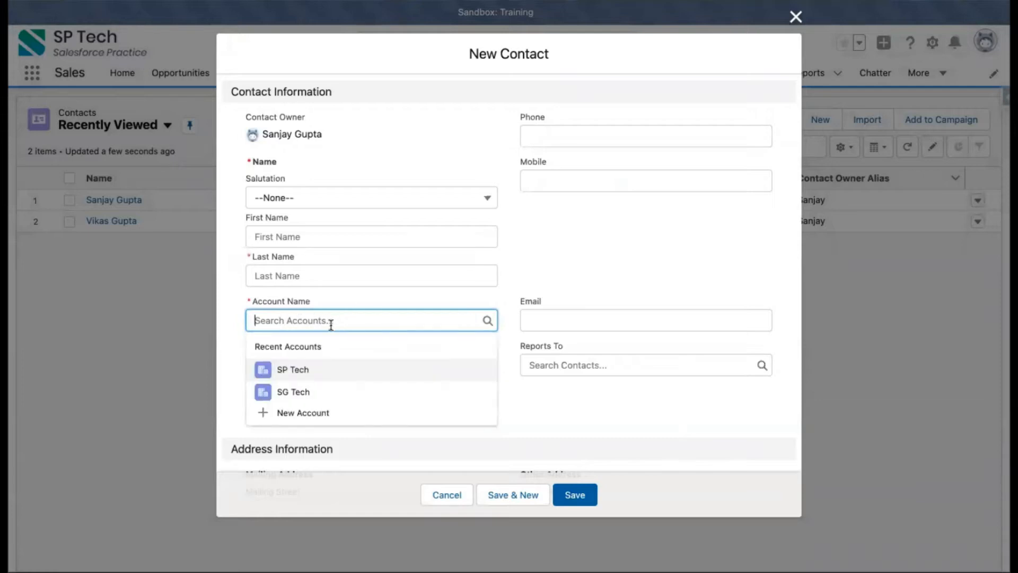
{"action": "left_click", "coordinate": [295, 7]}
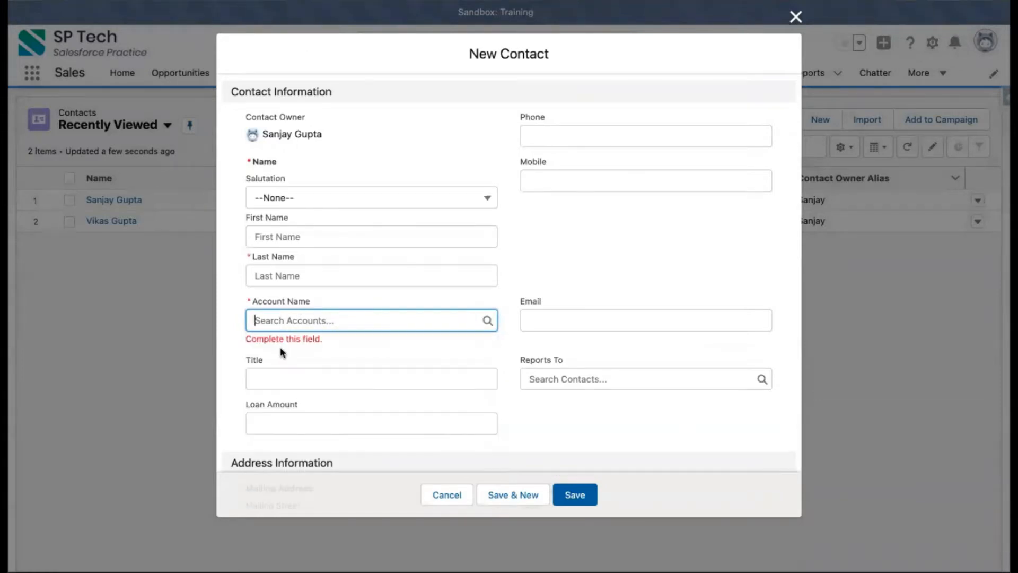
{"action": "left_click", "coordinate": [289, 315]}
{"action": "left_click", "coordinate": [223, 333]}
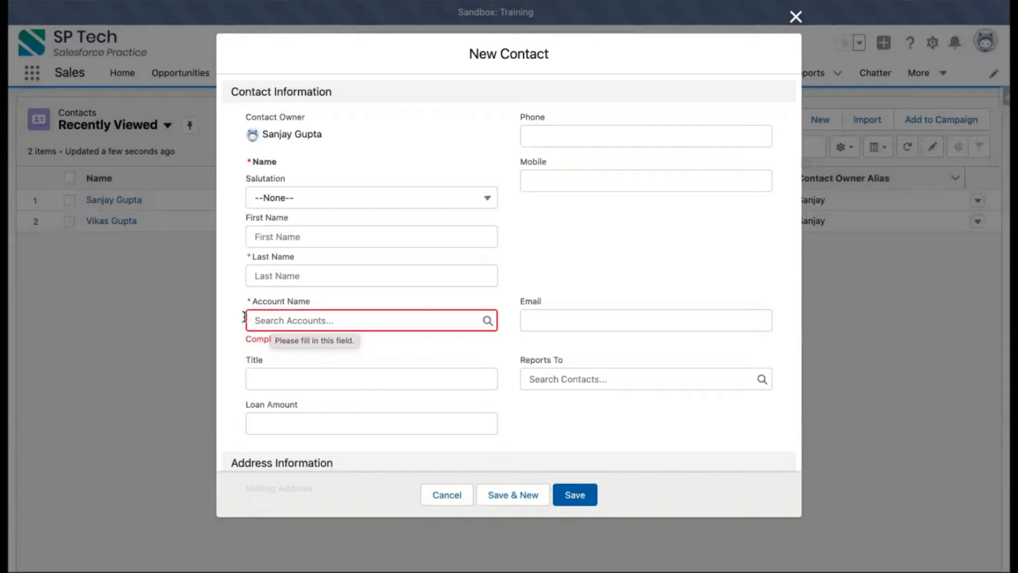
{"action": "left_click", "coordinate": [289, 231]}
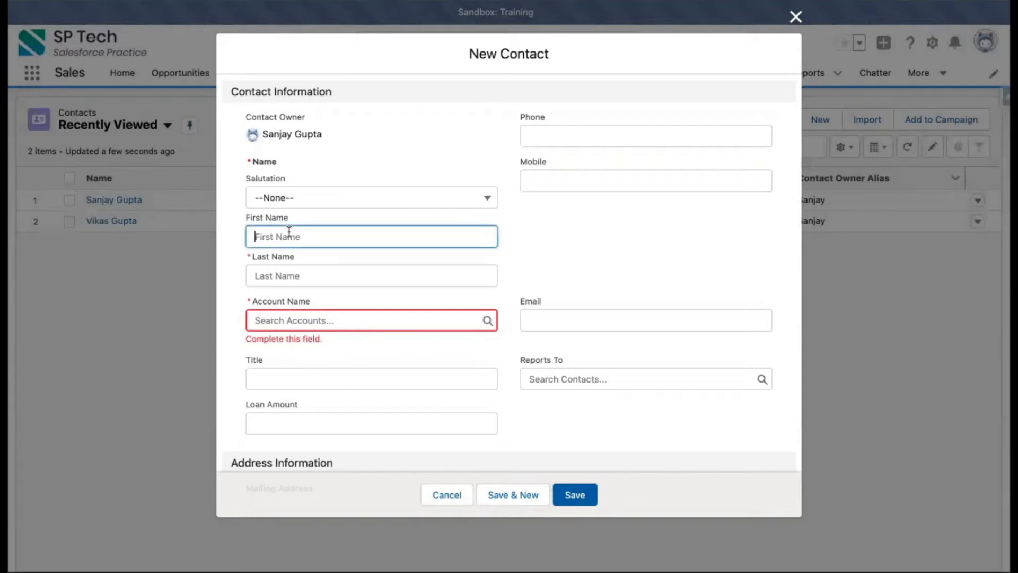
{"action": "type", "text": "Ajay"}
{"action": "key", "text": "Tab"}
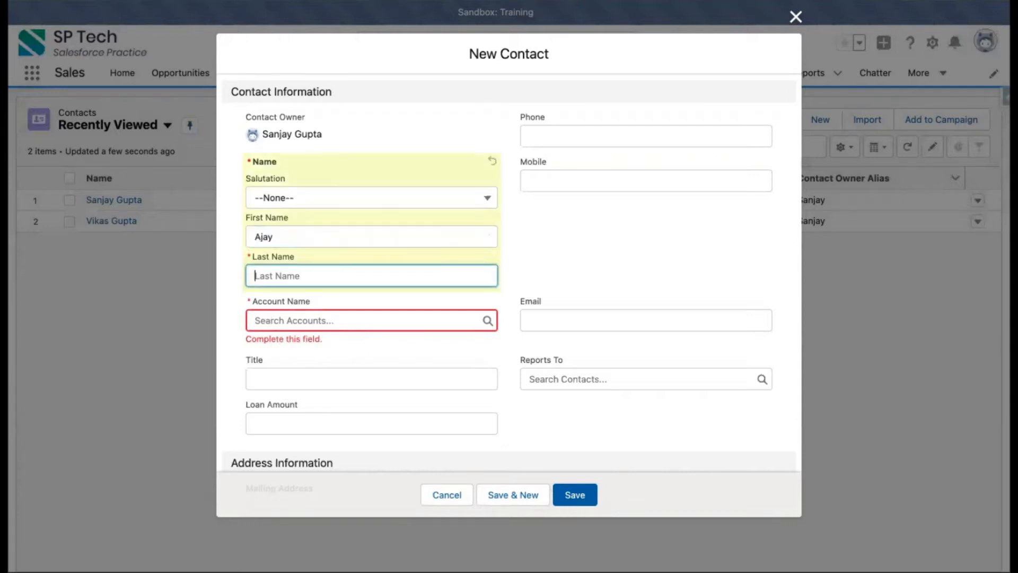
{"action": "type", "text": "Gupta"}
Step: Link the new contact to the SP Tech account and save the contact
{"action": "left_click", "coordinate": [226, 296]}
{"action": "left_click", "coordinate": [279, 320]}
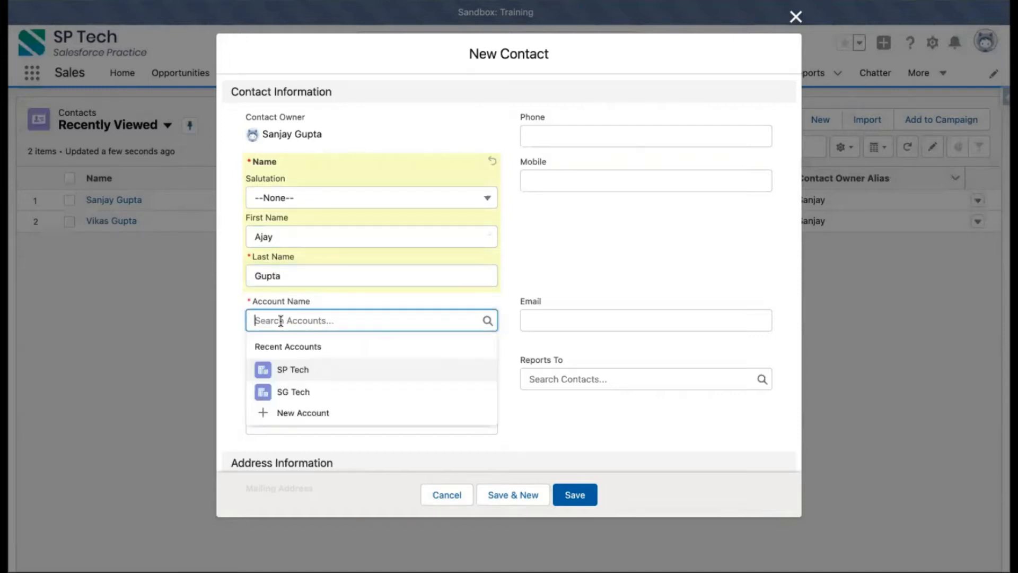
{"action": "left_click", "coordinate": [294, 371]}
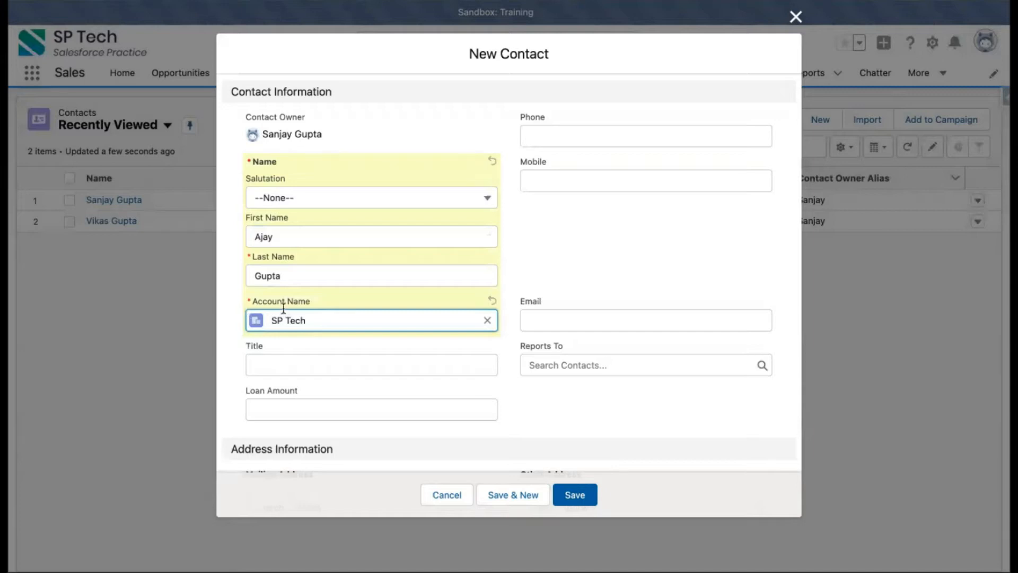
{"action": "left_click", "coordinate": [225, 330]}
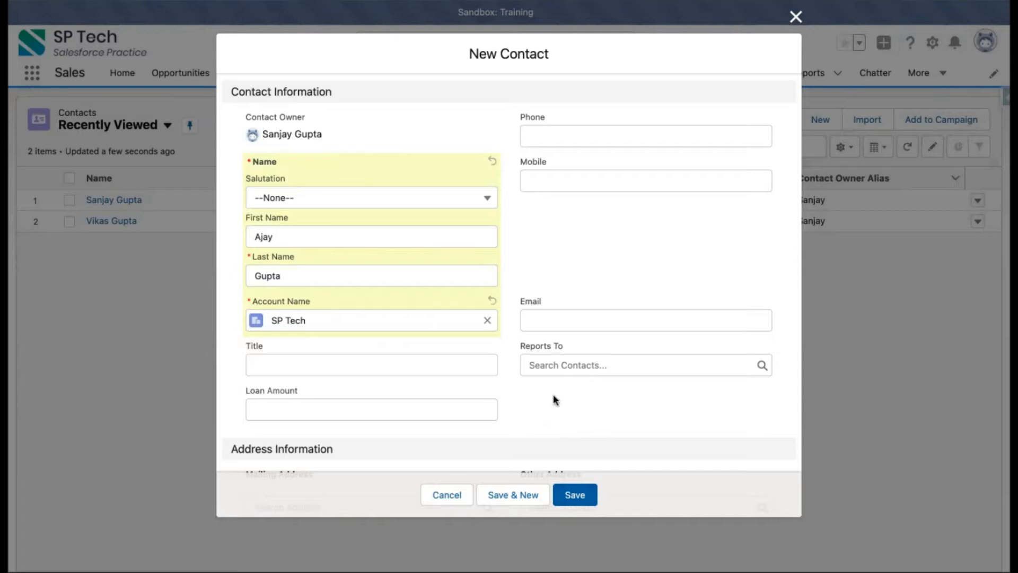
{"action": "left_click", "coordinate": [576, 494]}
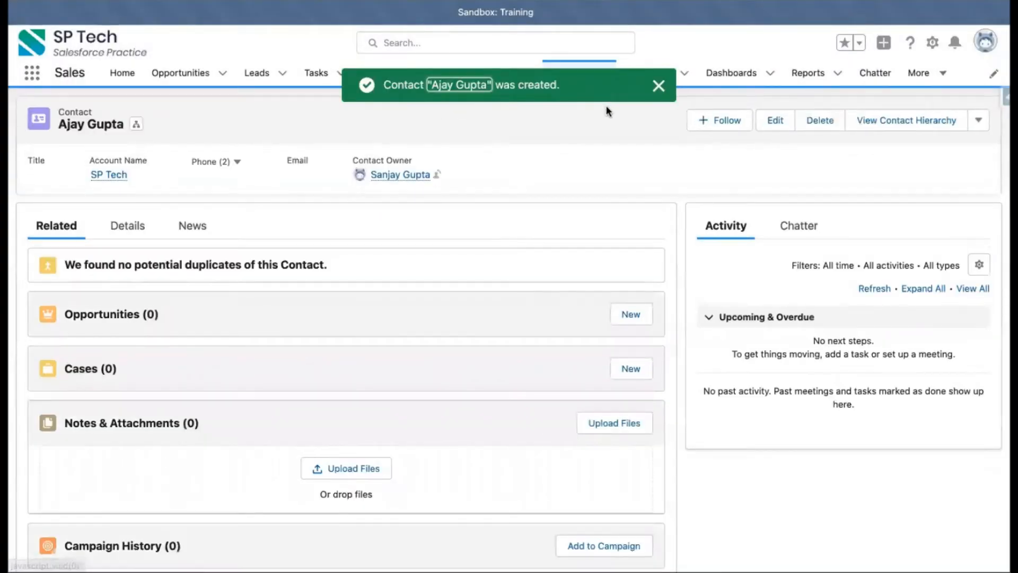
{"action": "left_click", "coordinate": [658, 86]}
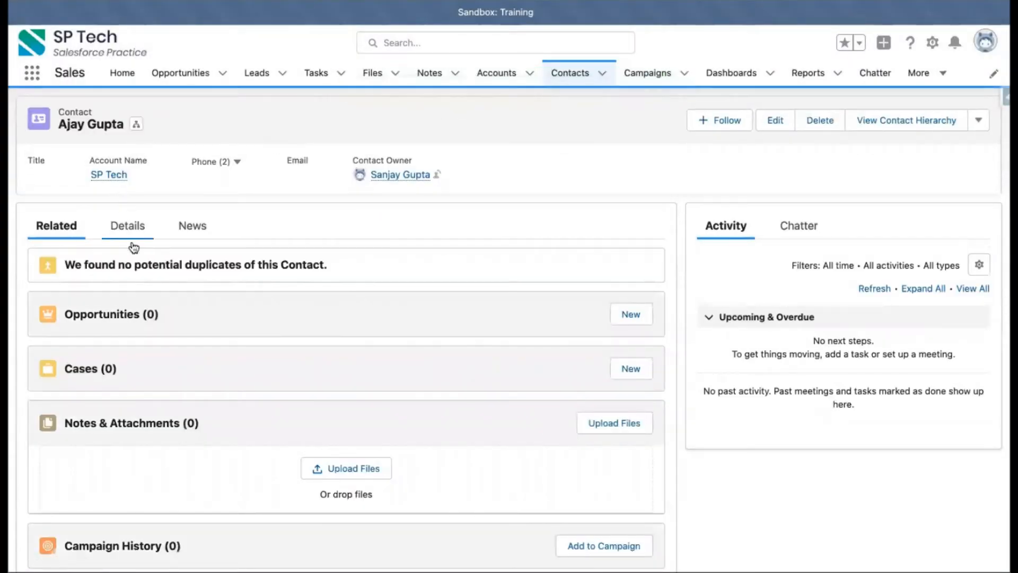
Step: Open the new contact's details and its linked account name
{"action": "left_click", "coordinate": [123, 226]}
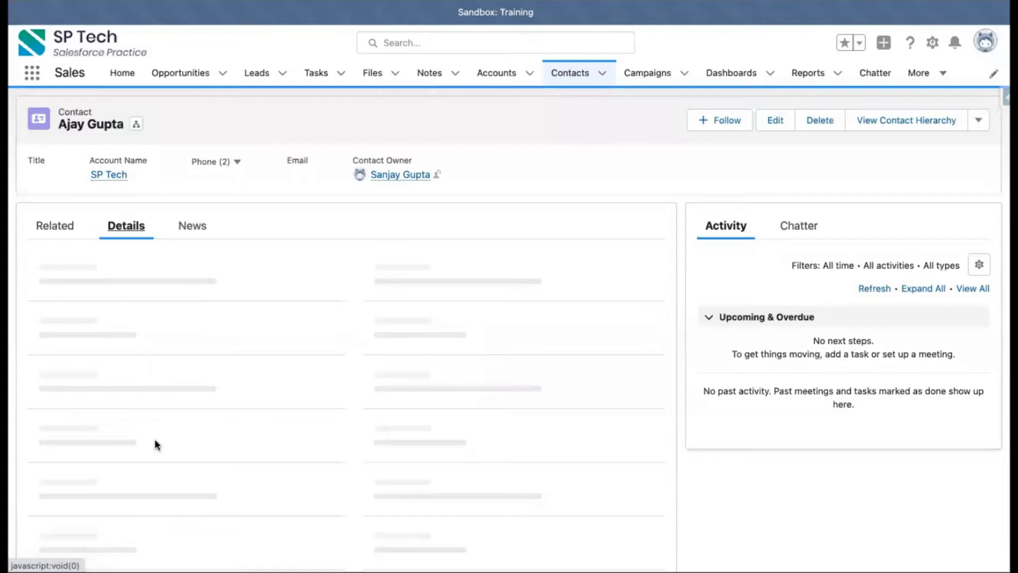
{"action": "scroll", "coordinate": [154, 444], "scroll_direction": "down", "scroll_amount": 1}
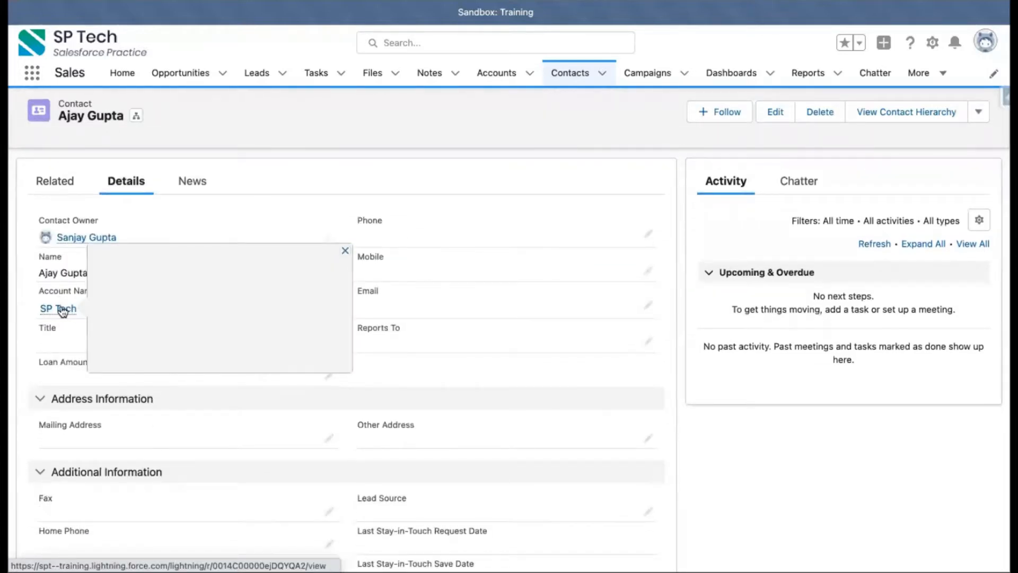
{"action": "left_click", "coordinate": [63, 311]}
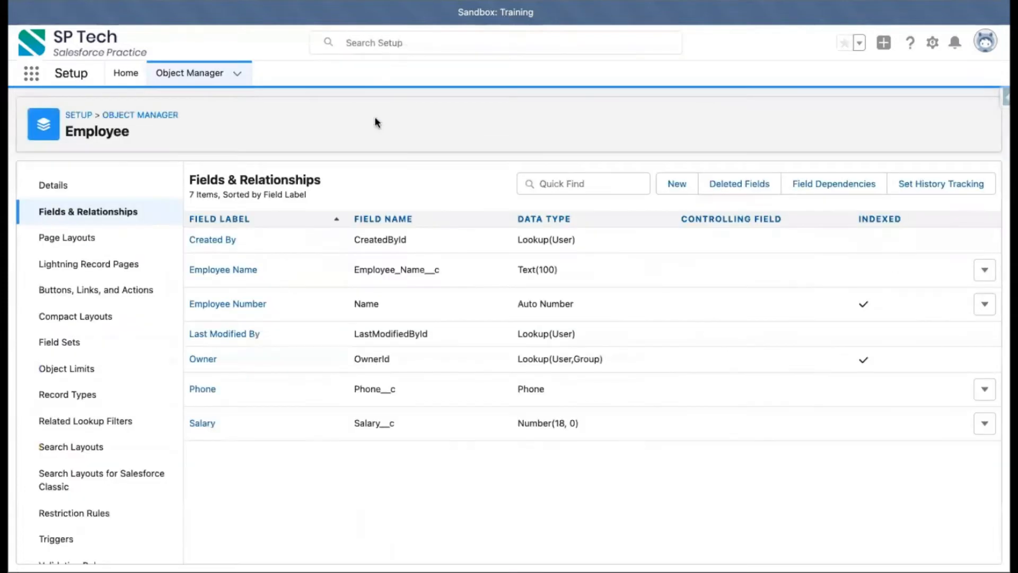
Step: Examine the Contact object's fields and relationships in Object Manager, including the Account Name lookup field
{"action": "left_click", "coordinate": [200, 75]}
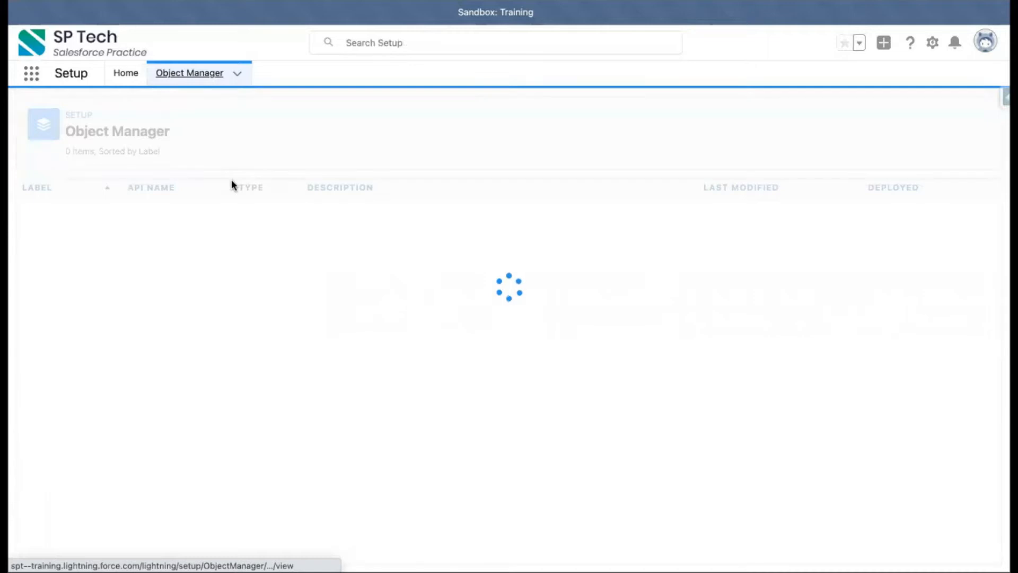
{"action": "left_click", "coordinate": [760, 123]}
{"action": "type", "text": "contact"}
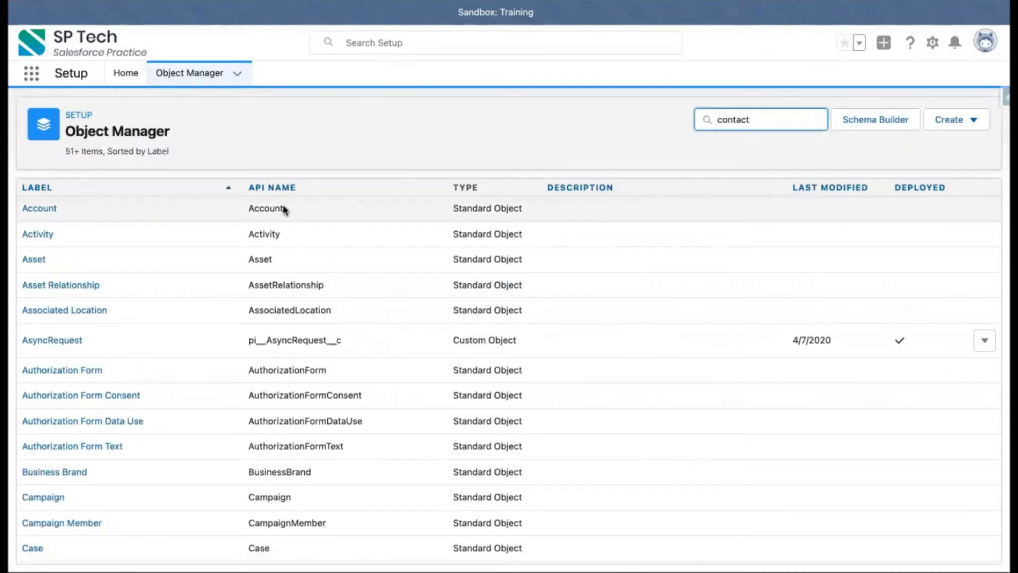
{"action": "left_click", "coordinate": [40, 210]}
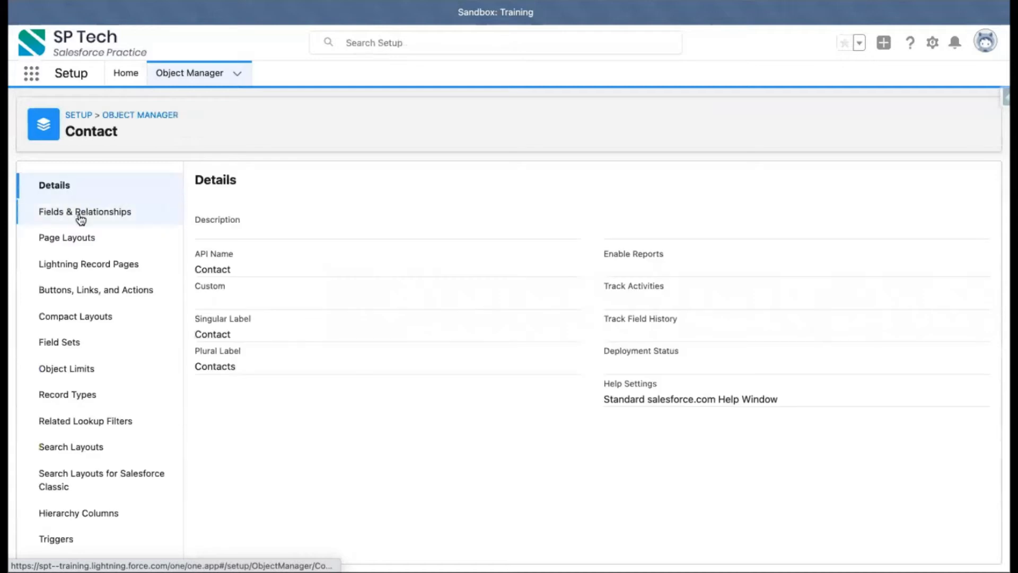
{"action": "left_click", "coordinate": [80, 219]}
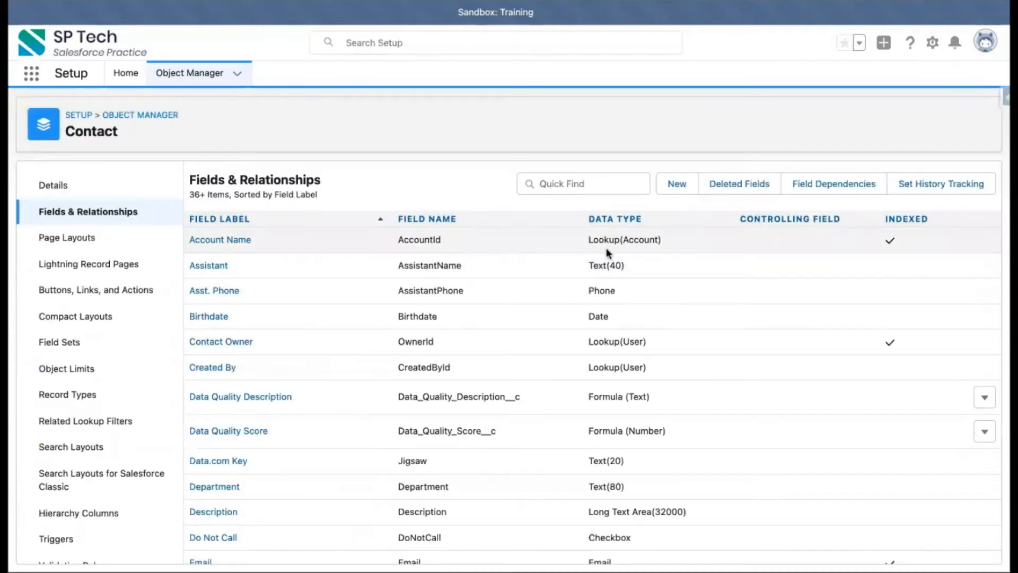
{"action": "left_click_drag", "start_coordinate": [587, 239], "coordinate": [682, 240]}
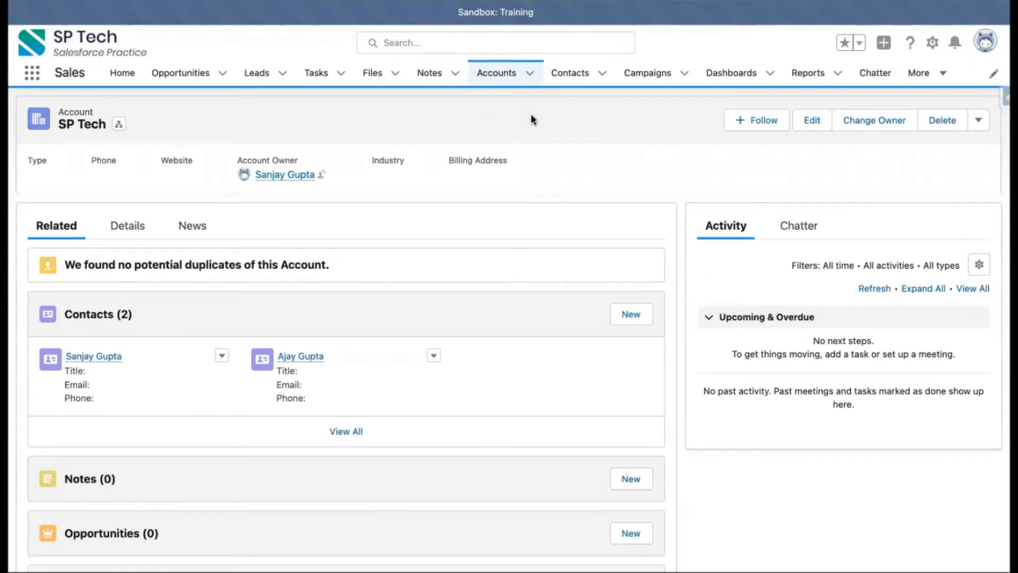
Step: Scroll through the SP Tech account page to review its related contacts and lists
{"action": "scroll", "coordinate": [238, 398], "scroll_direction": "down", "scroll_amount": 5}
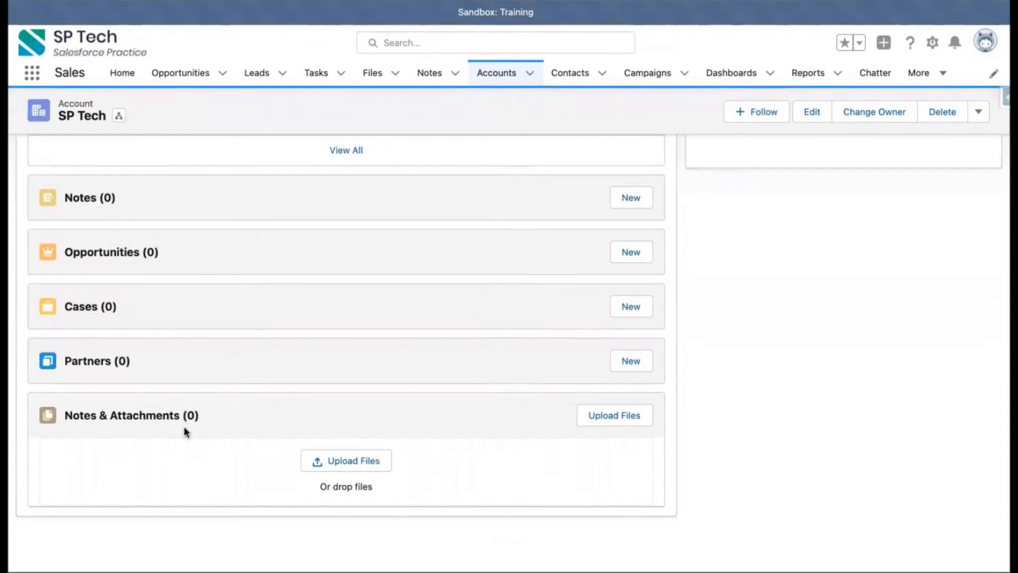
{"action": "scroll", "coordinate": [184, 425], "scroll_direction": "up", "scroll_amount": 10}
{"action": "scroll", "coordinate": [184, 425], "scroll_direction": "down", "scroll_amount": 10}
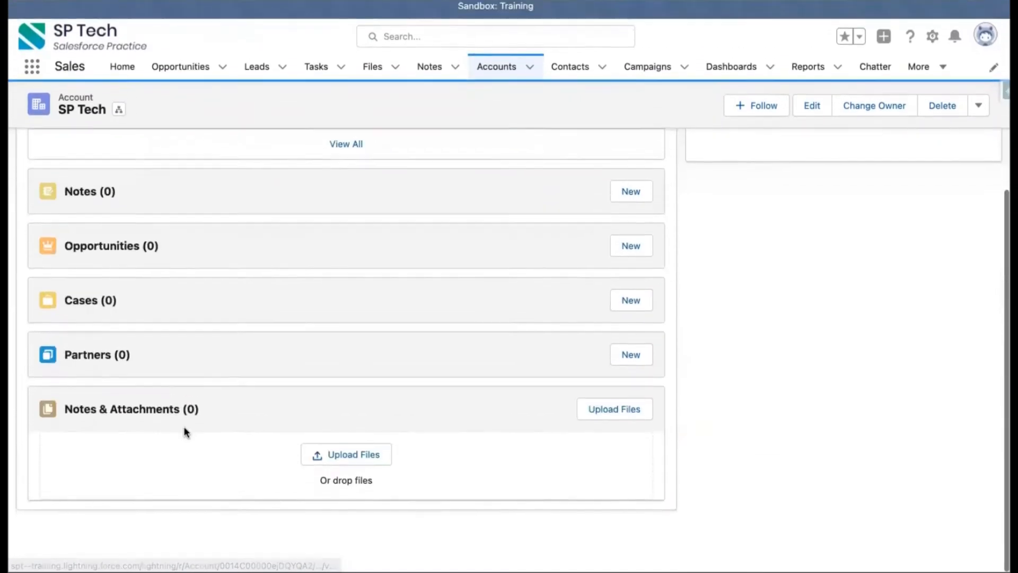
{"action": "scroll", "coordinate": [361, 297], "scroll_direction": "up", "scroll_amount": 5}
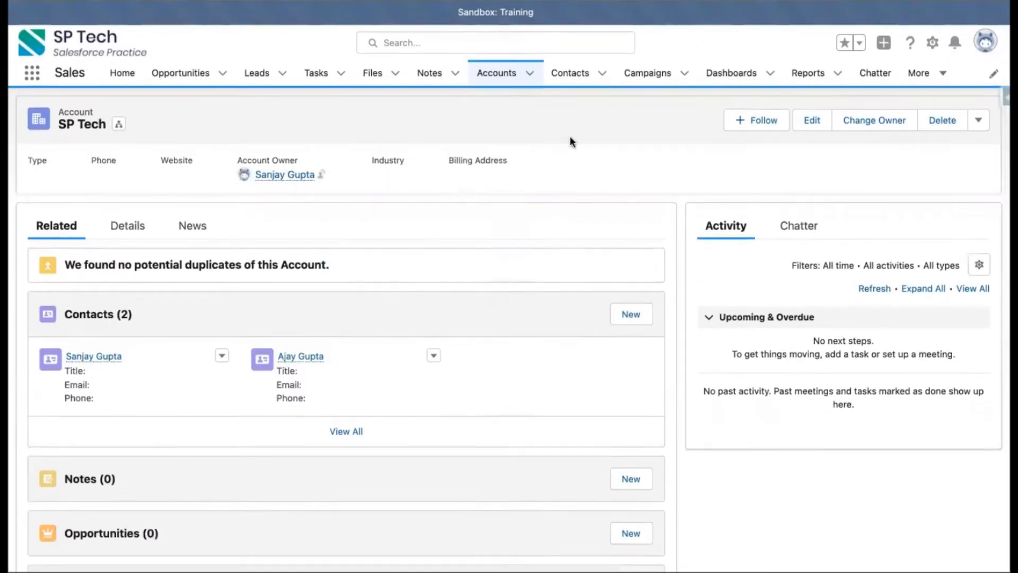
{"action": "scroll", "coordinate": [177, 378], "scroll_direction": "down", "scroll_amount": 5}
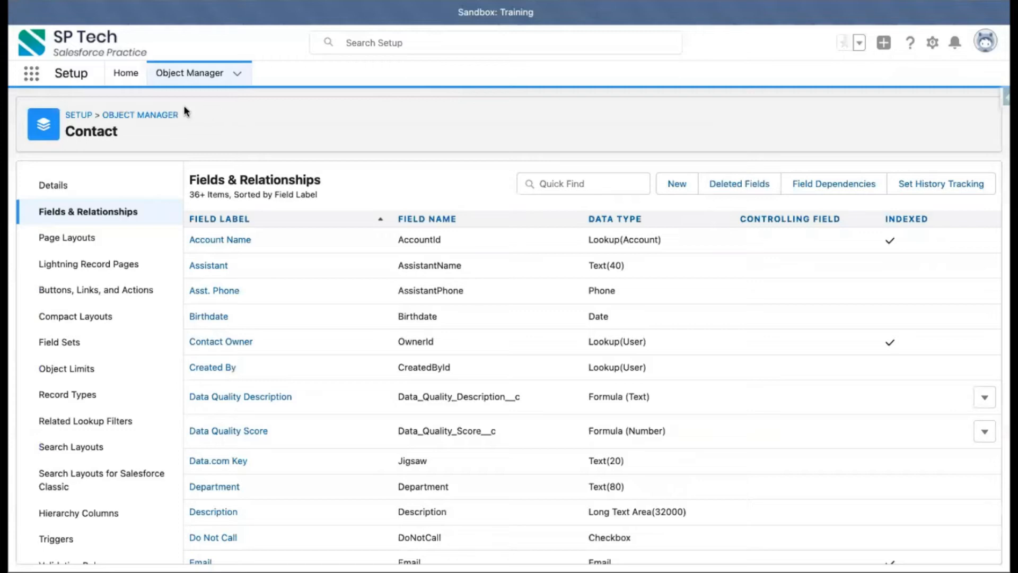
Step: Start a new custom field on the Employee object and choose the Lookup Relationship data type
{"action": "left_click", "coordinate": [161, 115]}
{"action": "left_click", "coordinate": [738, 120]}
{"action": "type", "text": "employee"}
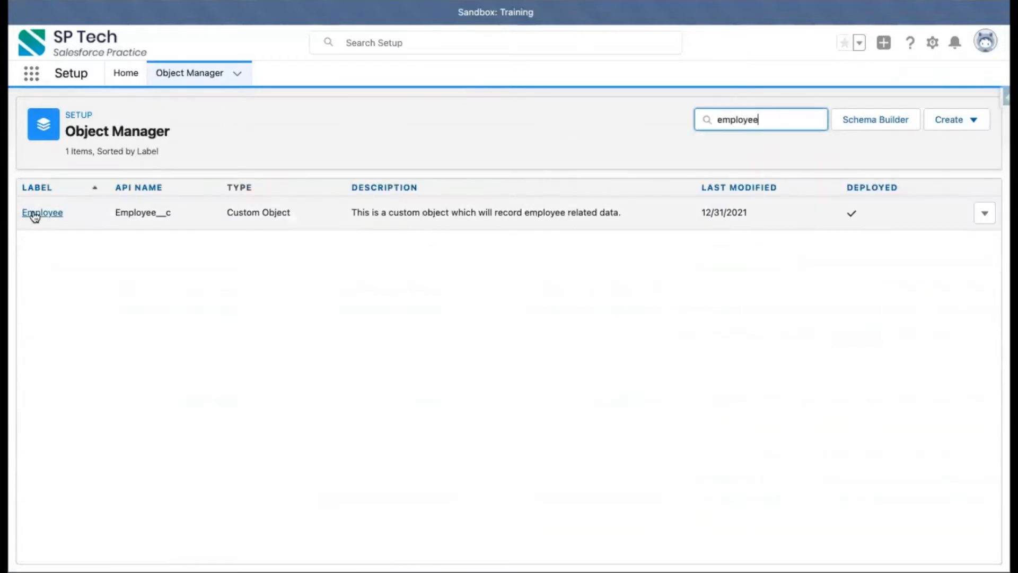
{"action": "left_click", "coordinate": [35, 213]}
{"action": "left_click", "coordinate": [76, 213]}
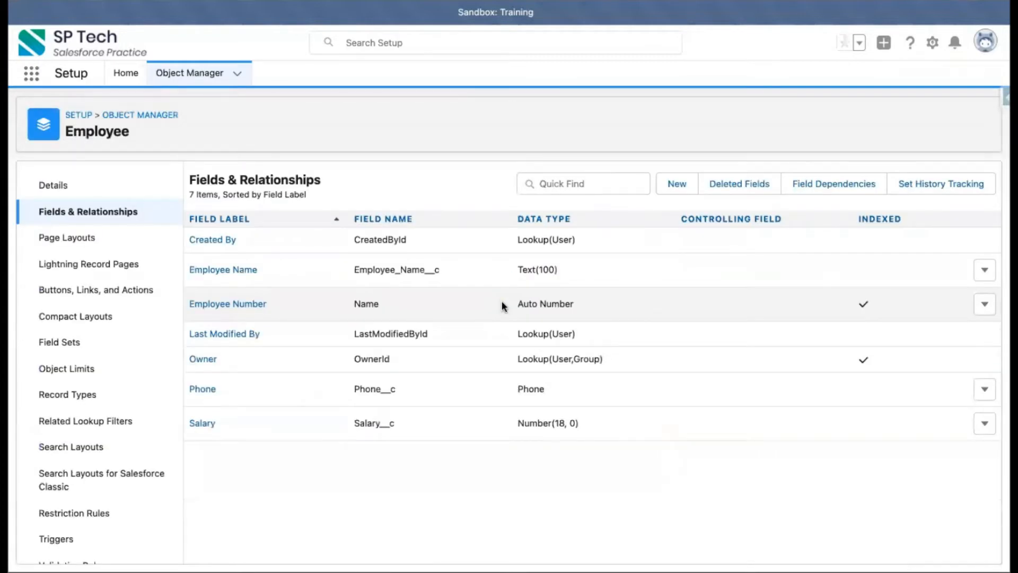
{"action": "left_click", "coordinate": [676, 182]}
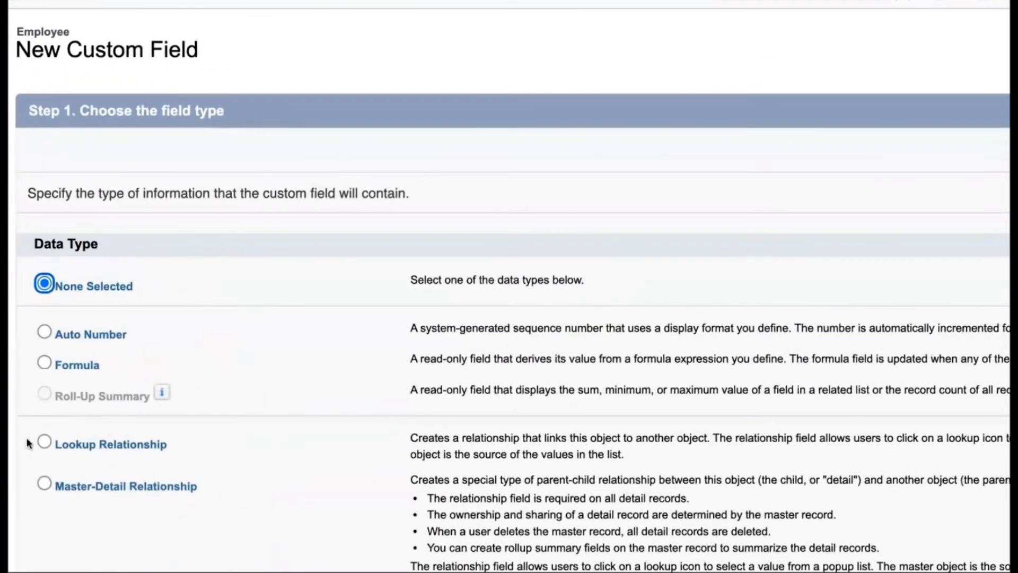
{"action": "left_click", "coordinate": [44, 441]}
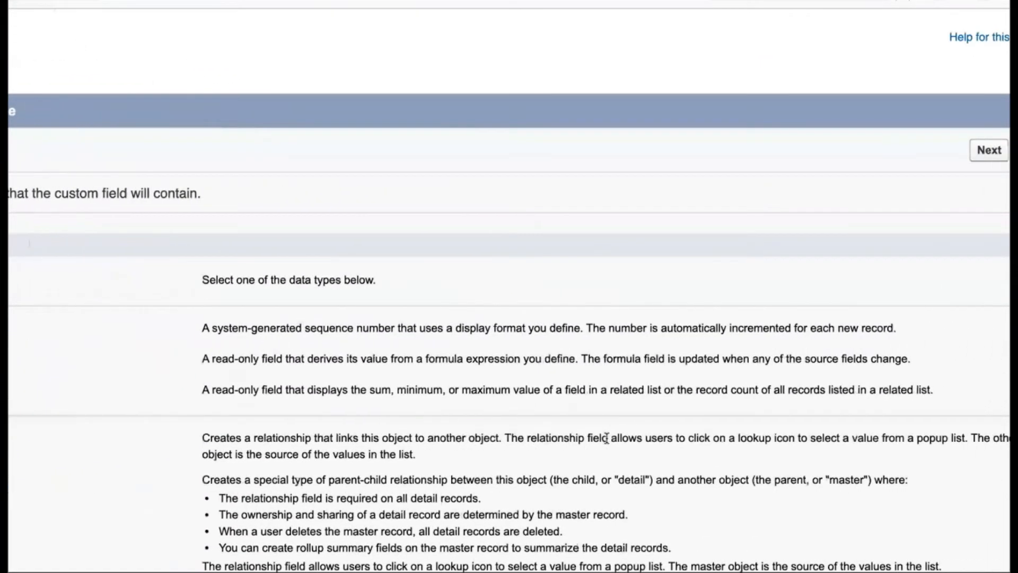
Step: Read the Lookup Relationship data type description
{"action": "double_click", "coordinate": [205, 438]}
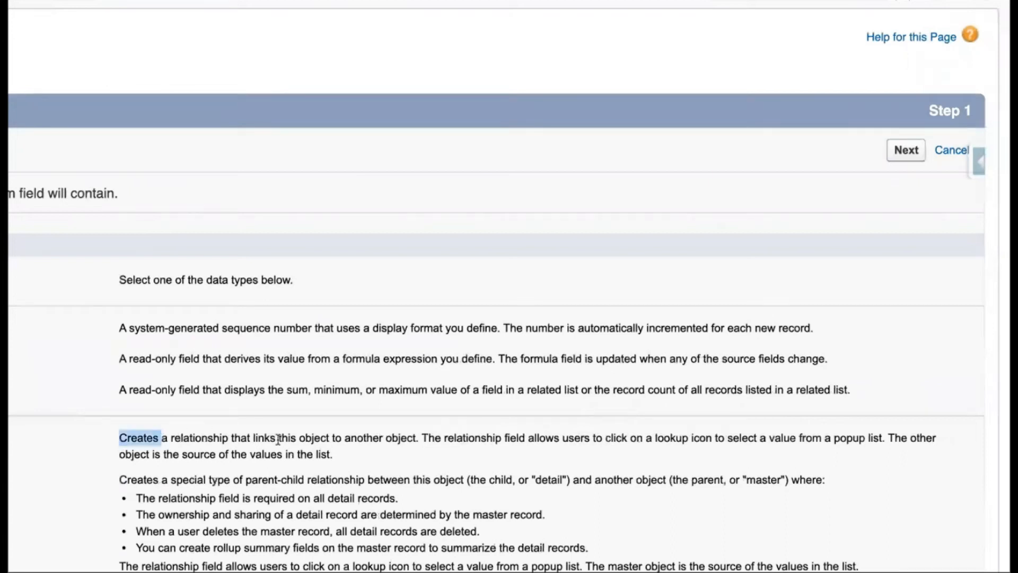
{"action": "triple_click", "coordinate": [277, 439]}
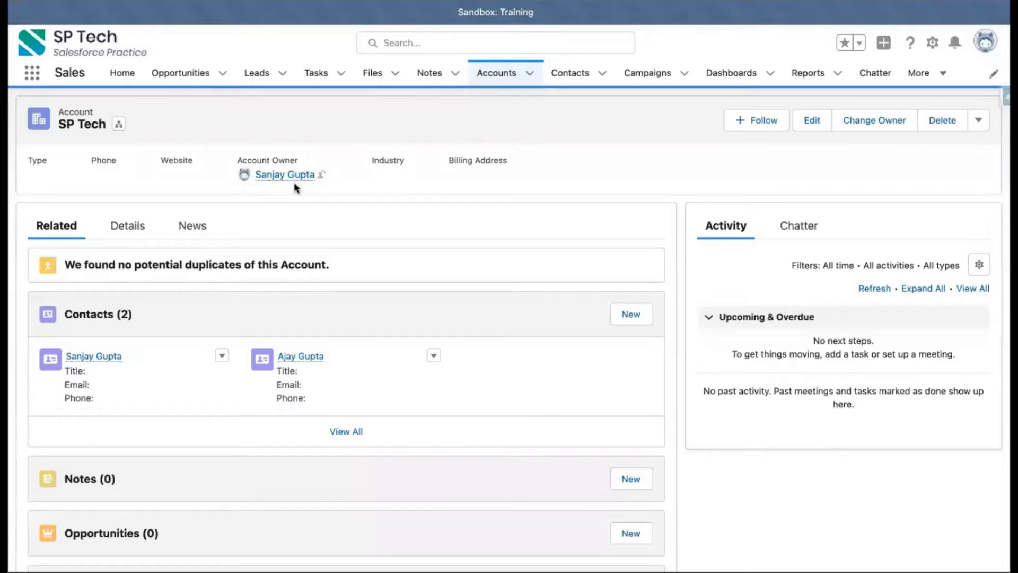
Step: Open a new contact form from the Contacts list to examine the required Account Name field, then cancel it
{"action": "left_click", "coordinate": [575, 73]}
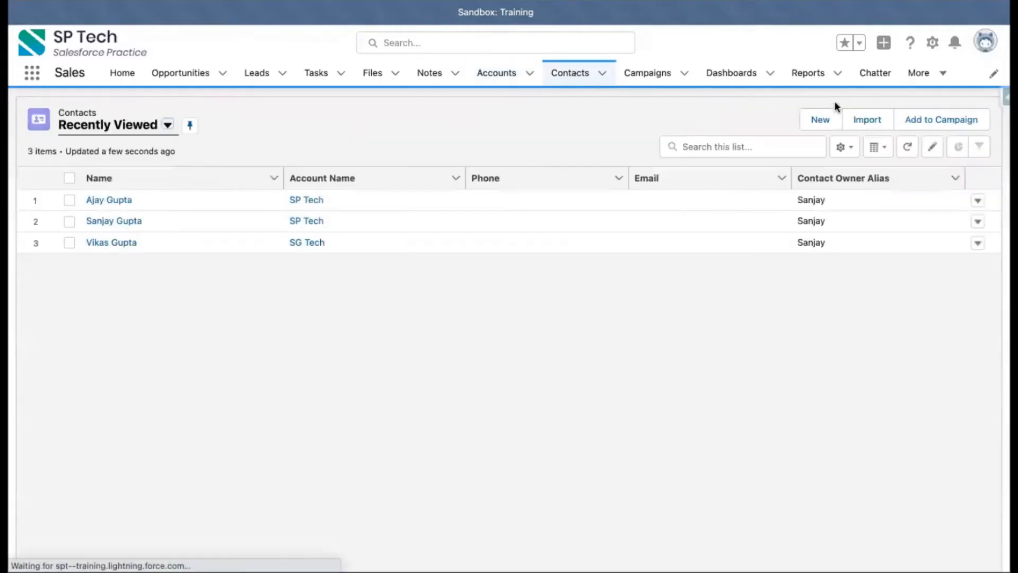
{"action": "left_click", "coordinate": [823, 119]}
{"action": "left_click", "coordinate": [301, 320]}
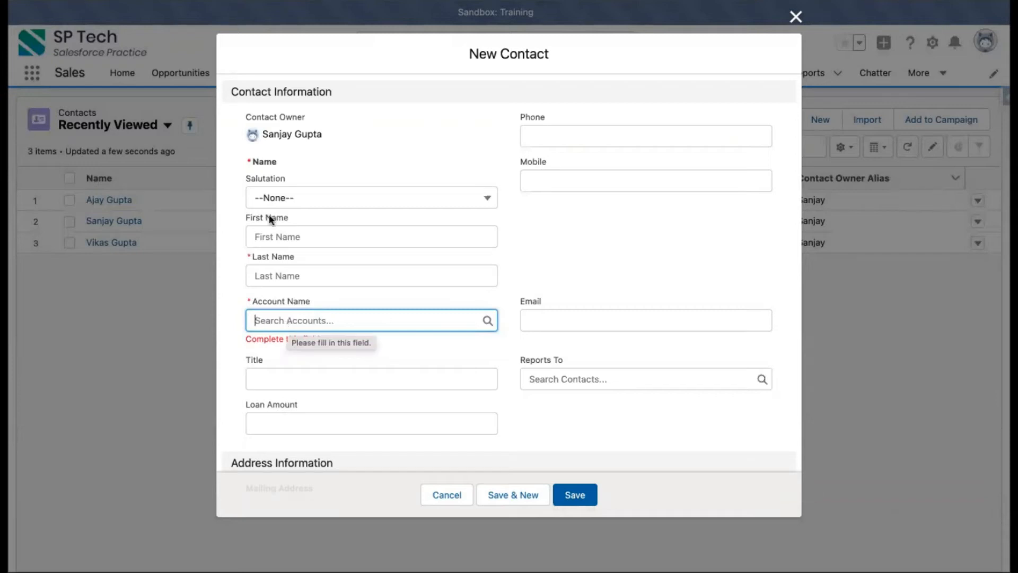
{"action": "left_click", "coordinate": [456, 488]}
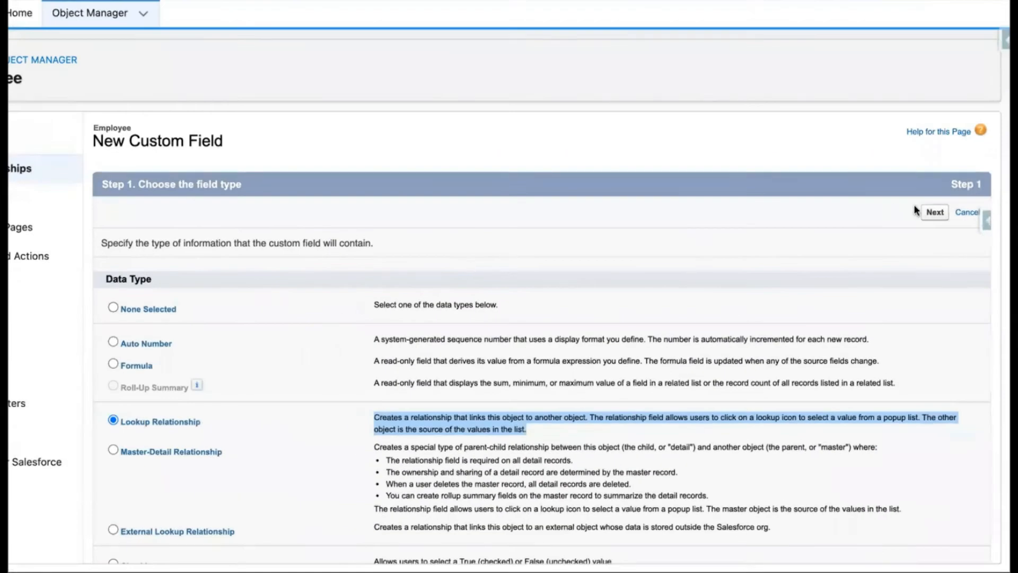
Step: Continue the new field wizard and relate the lookup field to the Account object
{"action": "left_click", "coordinate": [906, 150]}
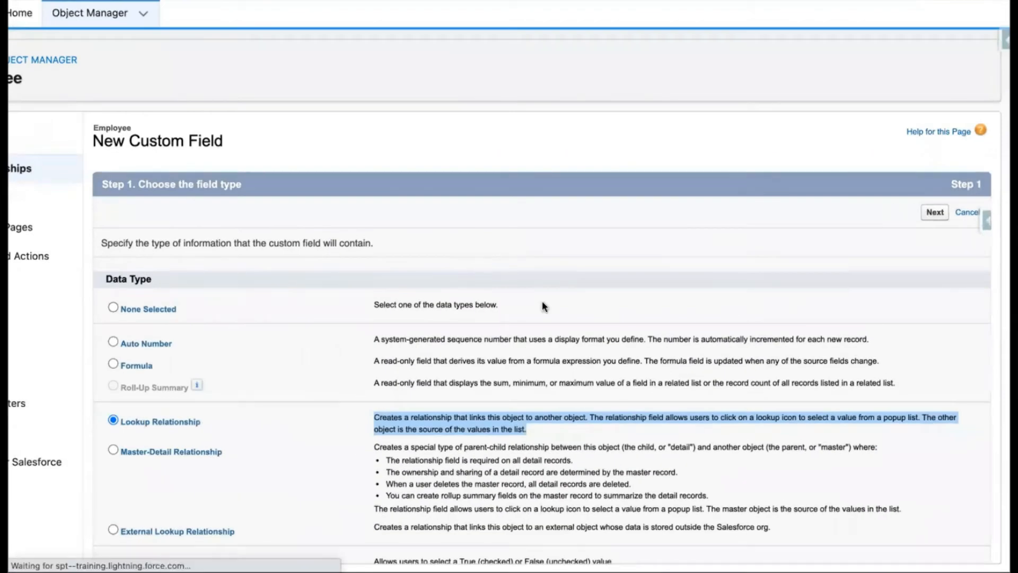
{"action": "left_click", "coordinate": [408, 274]}
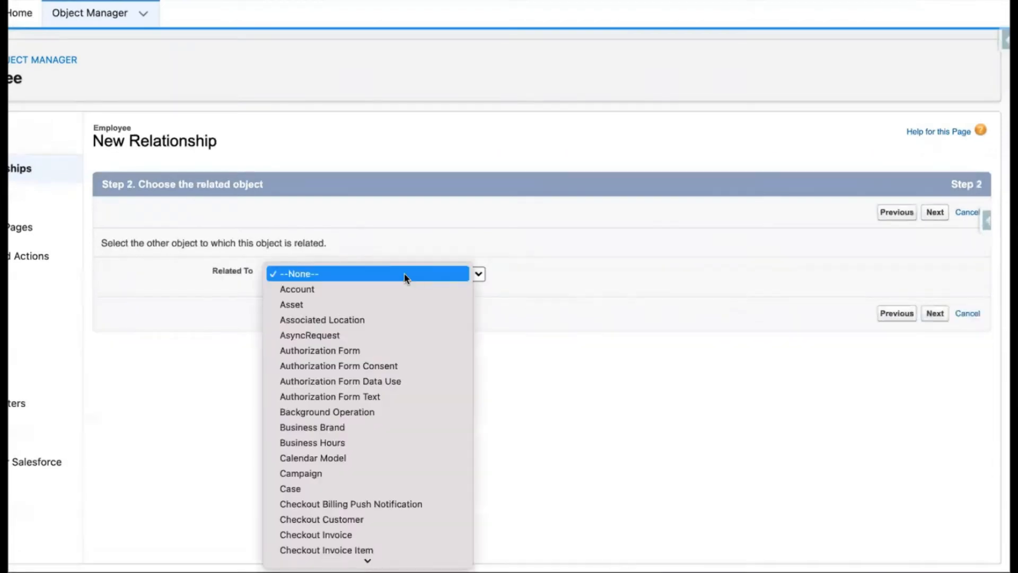
{"action": "left_click", "coordinate": [366, 289]}
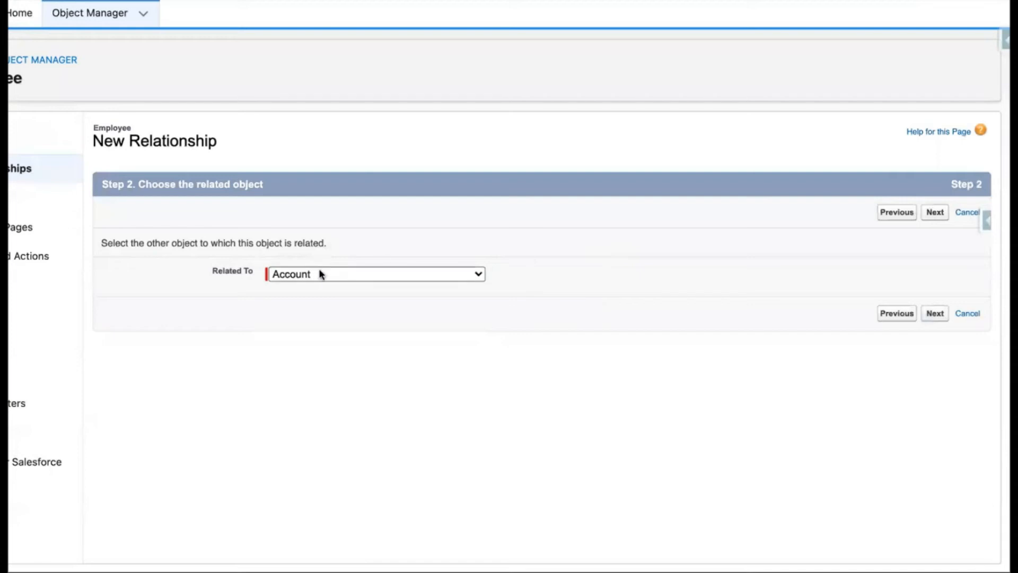
{"action": "left_click", "coordinate": [934, 213]}
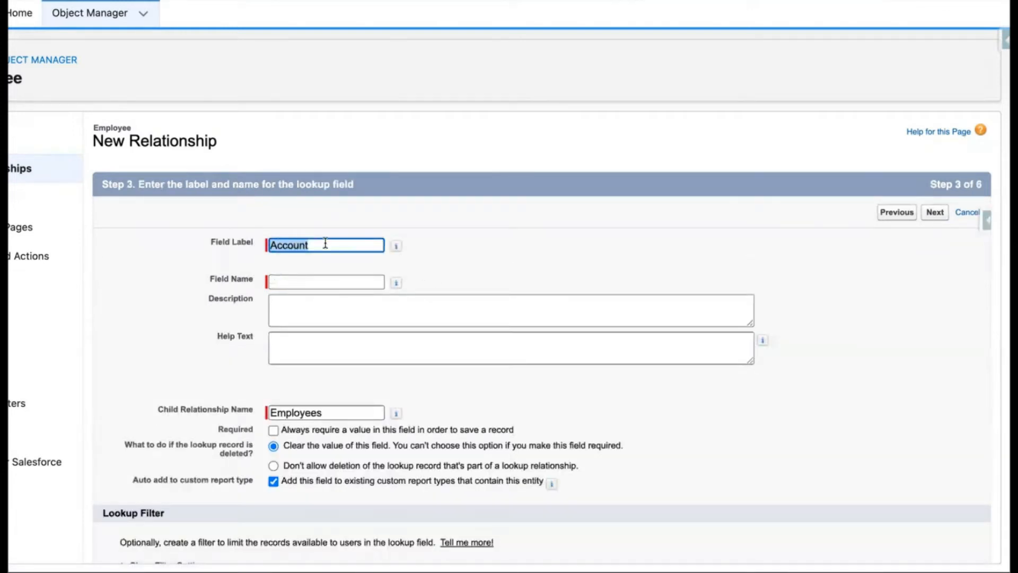
Step: Set the lookup field's label and name to Organization
{"action": "type", "text": "Organization"}
{"action": "left_click", "coordinate": [335, 267]}
{"action": "left_click", "coordinate": [335, 267]}
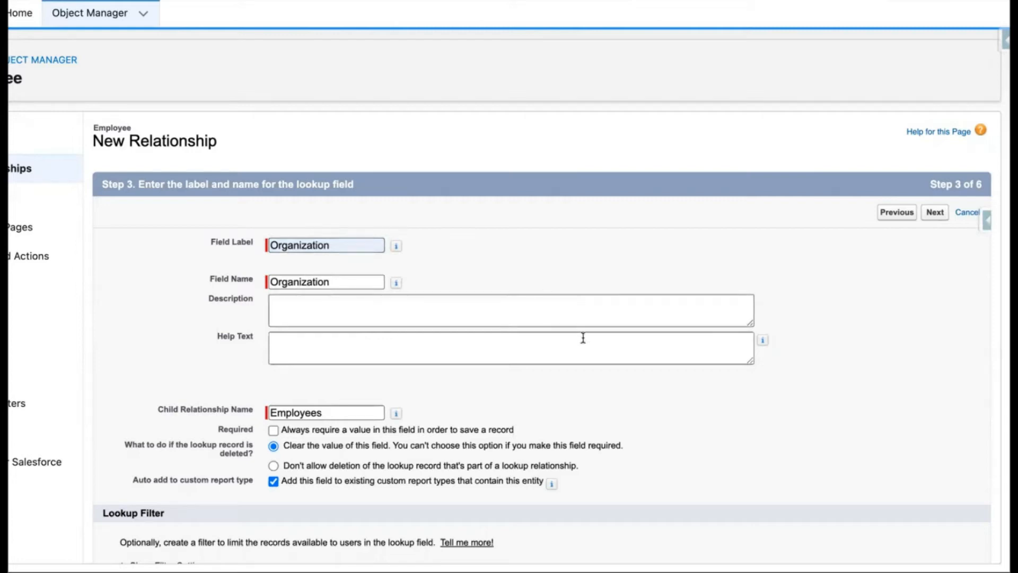
Step: Toggle the Required option and switch the lookup-deletion behavior between its two choices
{"action": "scroll", "coordinate": [530, 390], "scroll_direction": "down", "scroll_amount": 2}
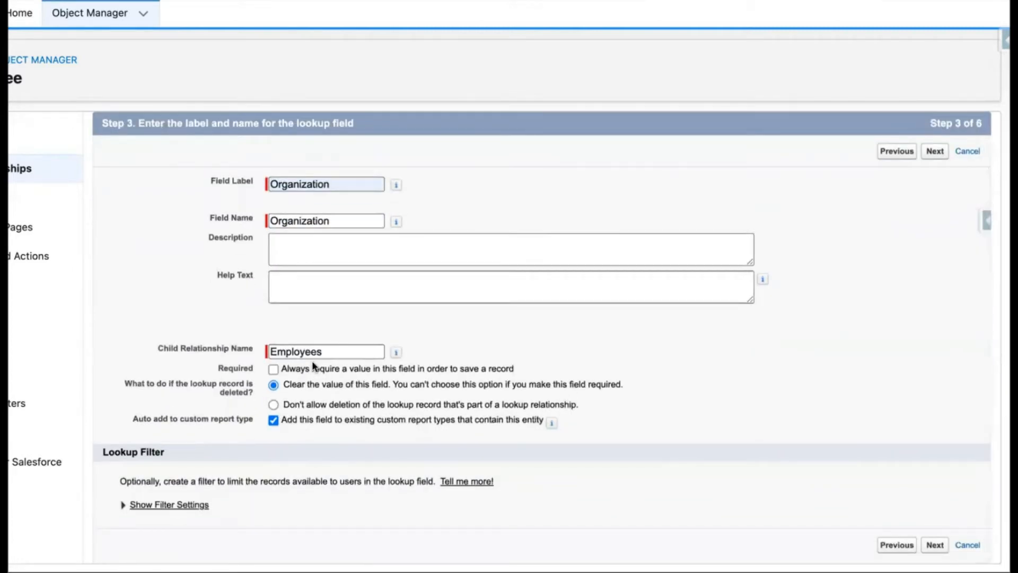
{"action": "scroll", "coordinate": [313, 365], "scroll_direction": "down", "scroll_amount": 1}
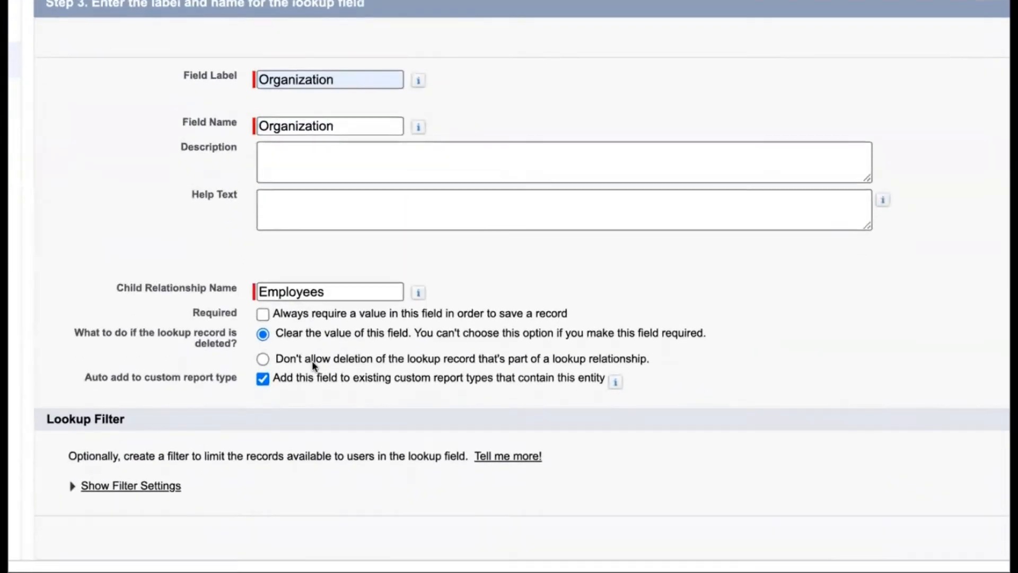
{"action": "left_click", "coordinate": [264, 315]}
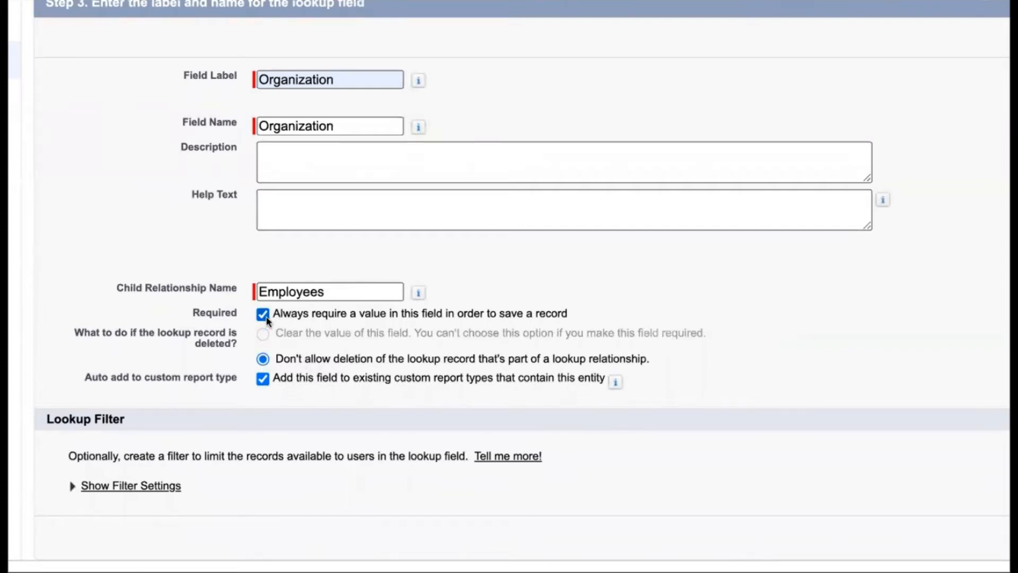
{"action": "left_click", "coordinate": [265, 316]}
{"action": "left_click", "coordinate": [264, 317]}
{"action": "left_click", "coordinate": [265, 317]}
{"action": "left_click", "coordinate": [262, 333]}
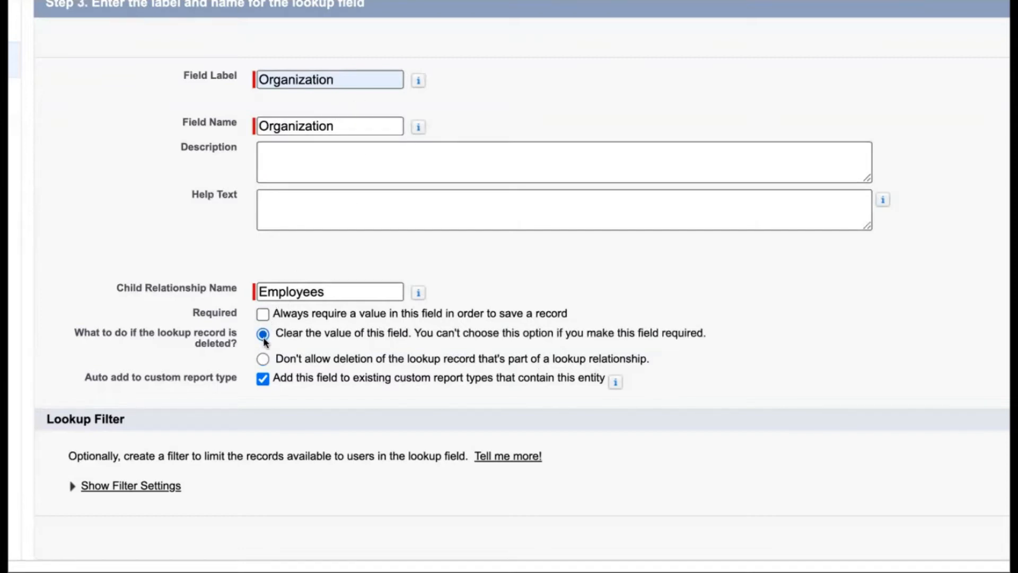
{"action": "left_click", "coordinate": [263, 359]}
{"action": "left_click", "coordinate": [263, 333]}
{"action": "left_click_drag", "start_coordinate": [275, 337], "coordinate": [498, 339]}
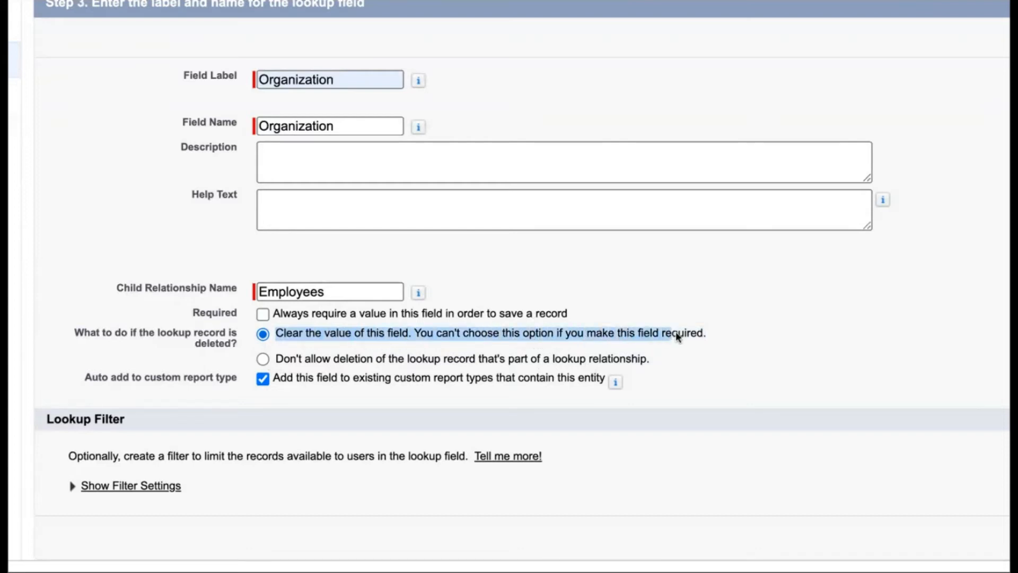
{"action": "left_click", "coordinate": [499, 312]}
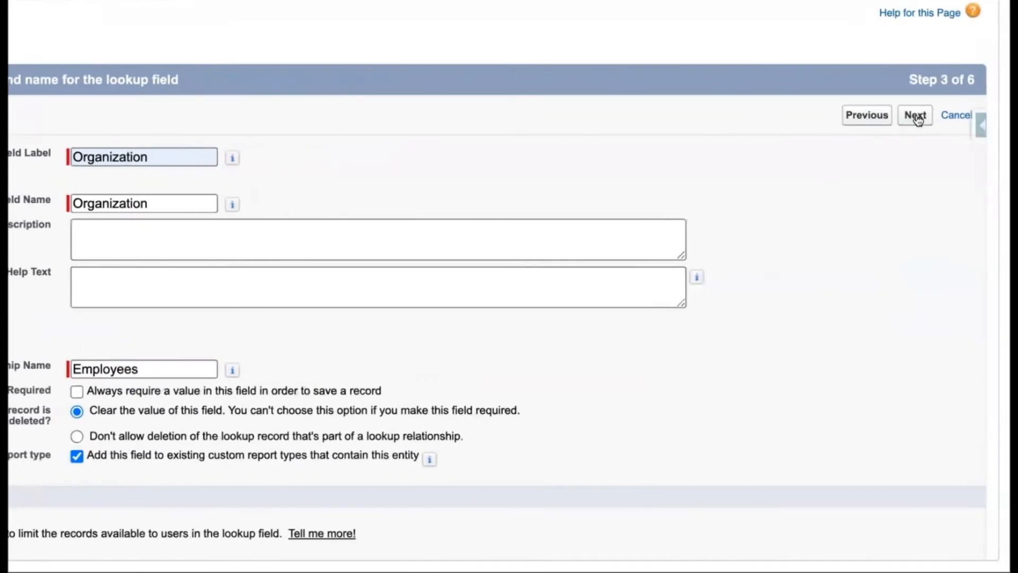
Step: Accept the default field-level security and page layout settings for the Organization field
{"action": "left_click", "coordinate": [918, 121]}
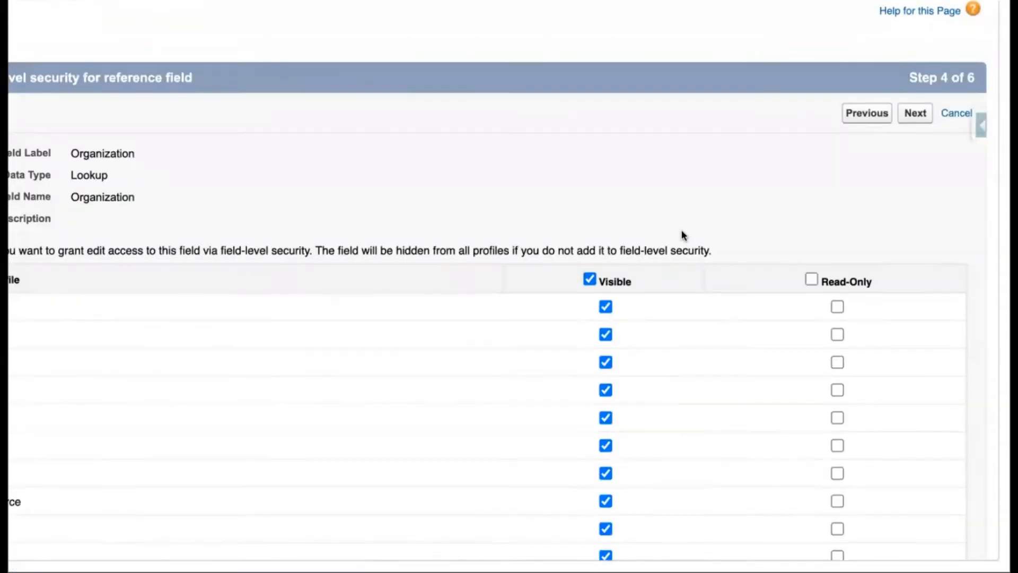
{"action": "scroll", "coordinate": [682, 230], "scroll_direction": "down", "scroll_amount": 3}
{"action": "scroll", "coordinate": [682, 230], "scroll_direction": "up", "scroll_amount": 3}
{"action": "left_click", "coordinate": [914, 114]}
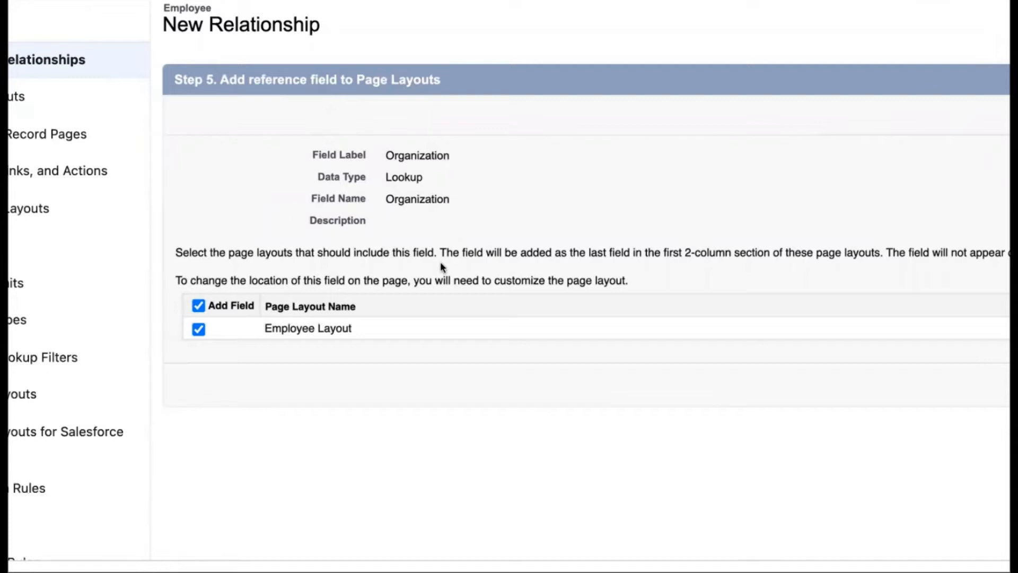
{"action": "left_click", "coordinate": [914, 113]}
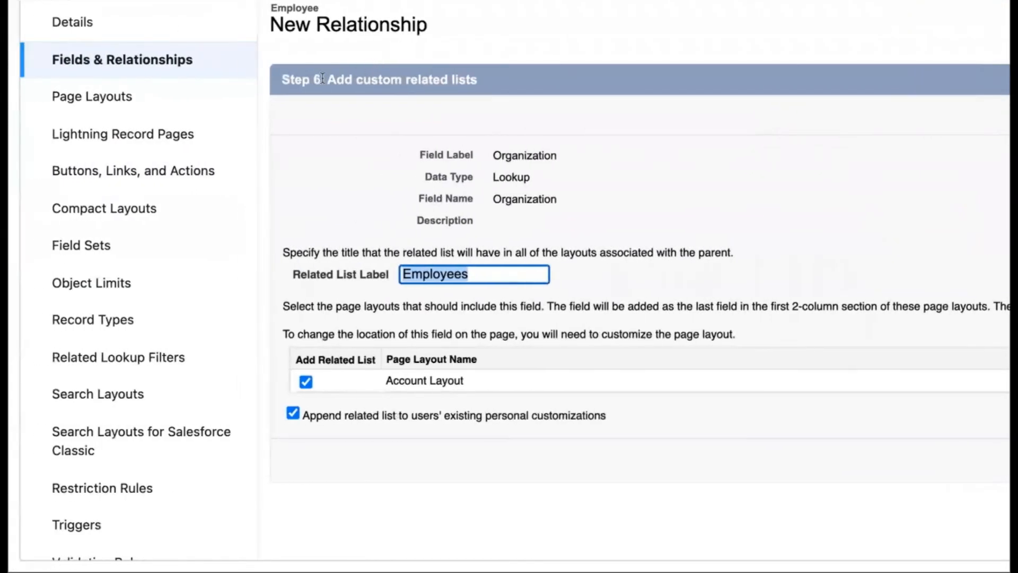
Step: Review the Employees related list settings for the Account Layout and save the new lookup field
{"action": "left_click", "coordinate": [322, 78]}
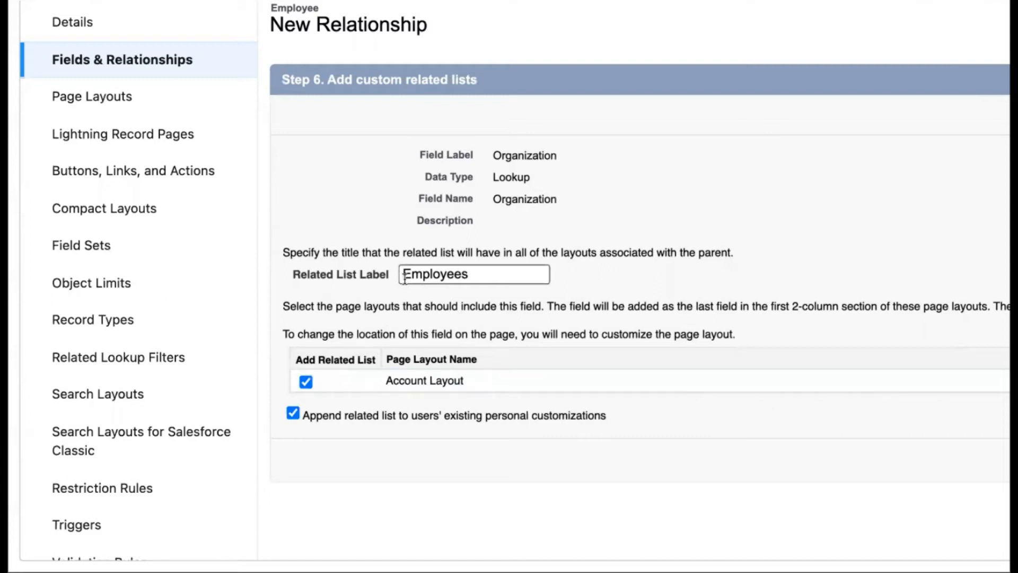
{"action": "scroll", "coordinate": [680, 284], "scroll_direction": "right", "scroll_amount": 2}
{"action": "left_click_drag", "start_coordinate": [226, 253], "coordinate": [378, 253]}
{"action": "left_click_drag", "start_coordinate": [631, 260], "coordinate": [686, 257]}
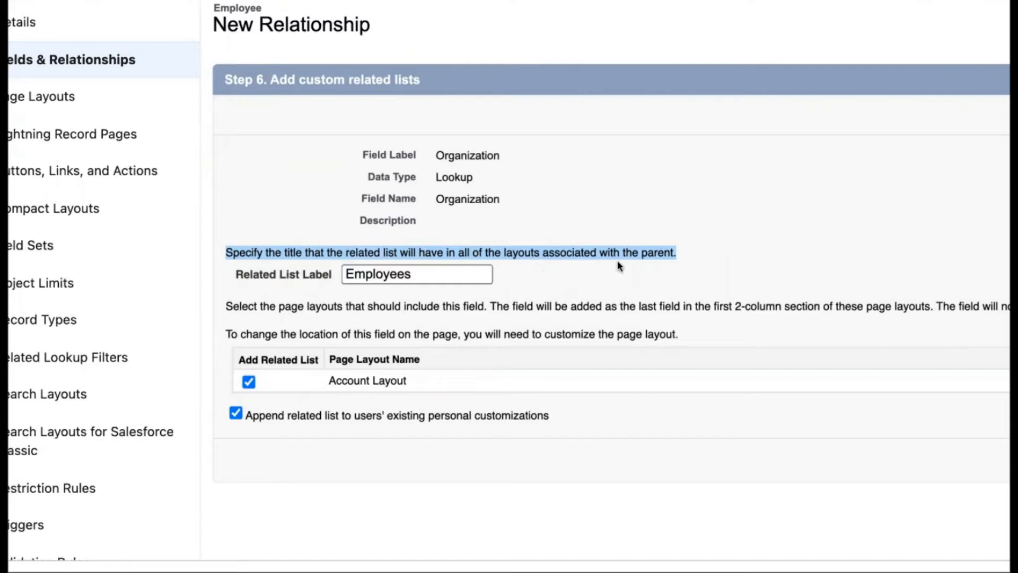
{"action": "left_click", "coordinate": [630, 288]}
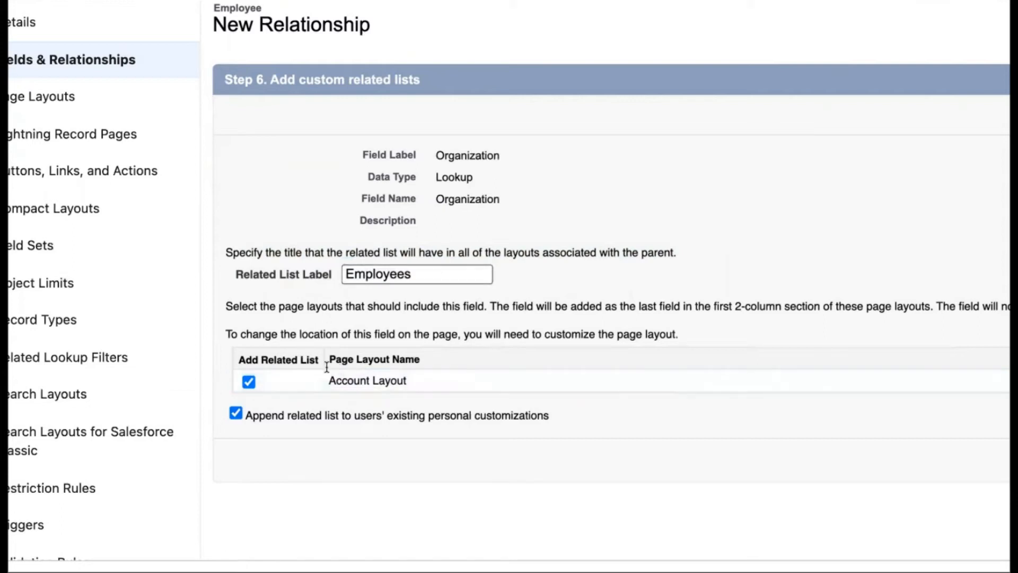
{"action": "scroll", "coordinate": [436, 387], "scroll_direction": "right", "scroll_amount": 6}
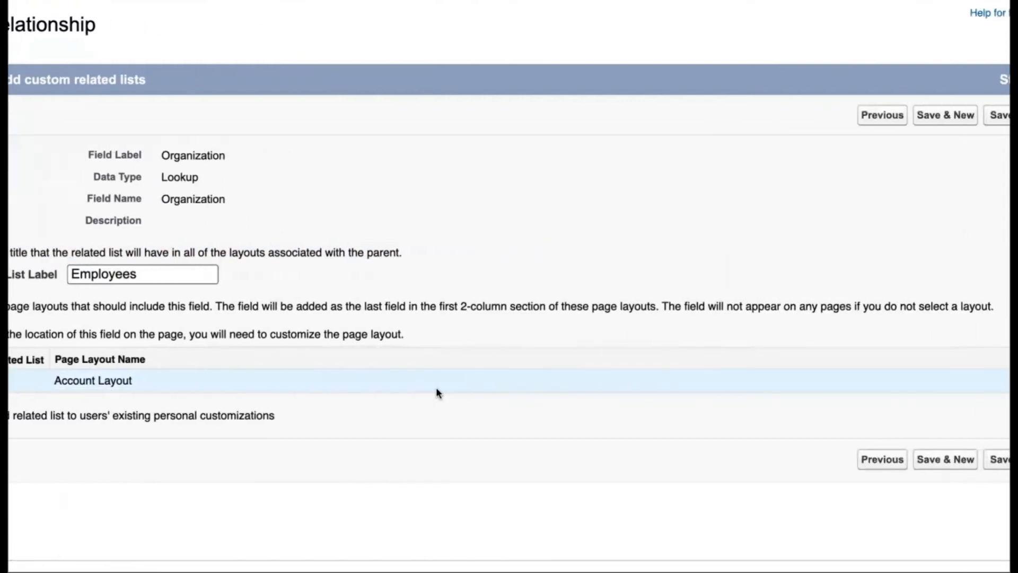
{"action": "left_click", "coordinate": [948, 123]}
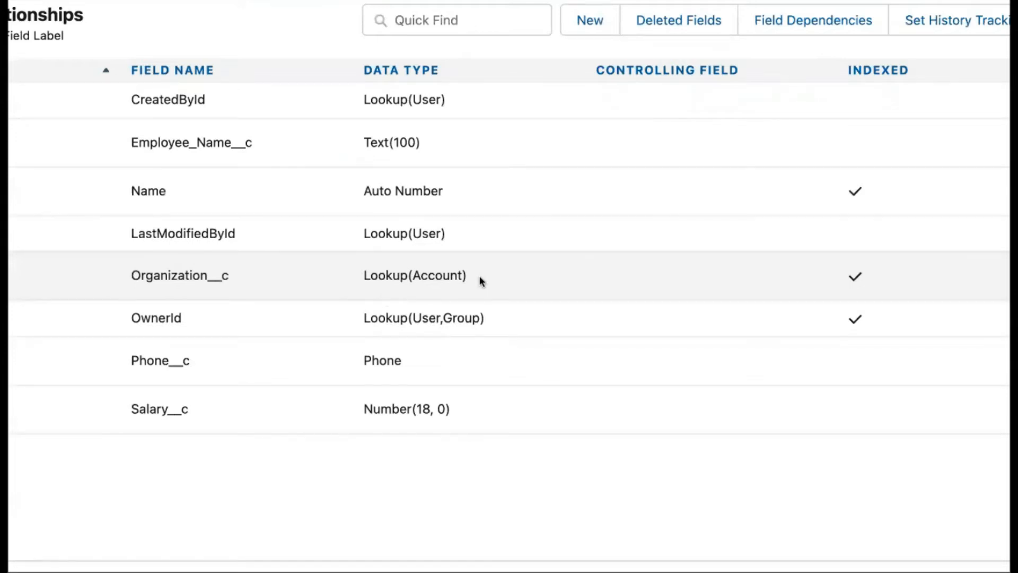
Step: Switch to the Employees tab and open employee E-0001's details
{"action": "right_click", "coordinate": [528, 228]}
{"action": "key", "text": "Escape"}
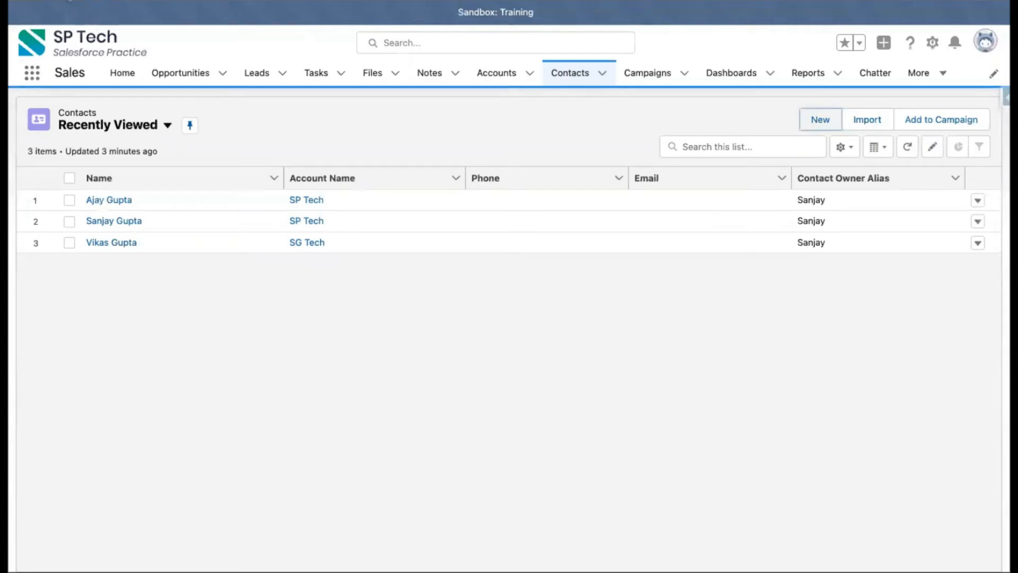
{"action": "left_click", "coordinate": [88, 1]}
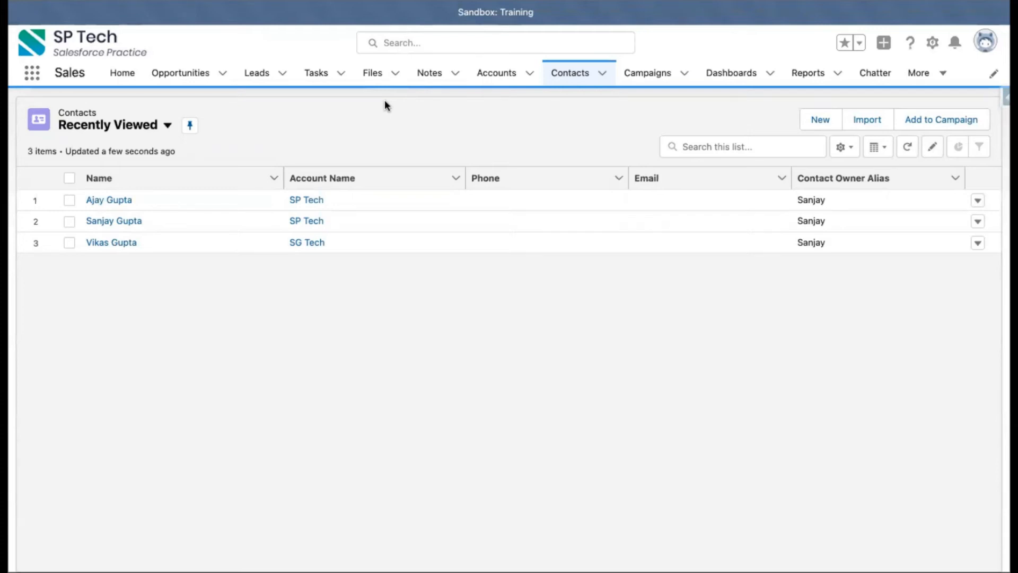
{"action": "left_click", "coordinate": [919, 77]}
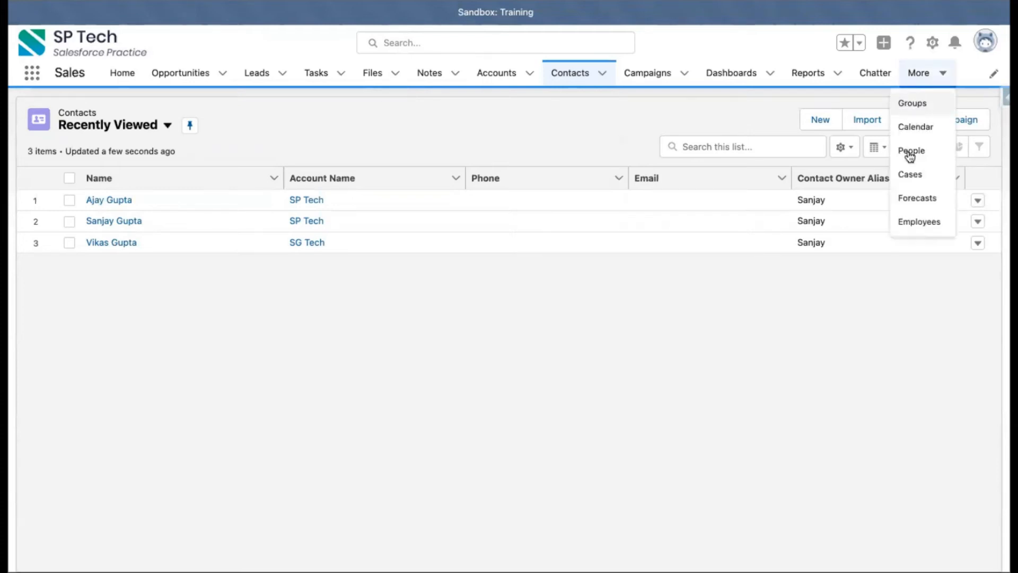
{"action": "left_click", "coordinate": [910, 221]}
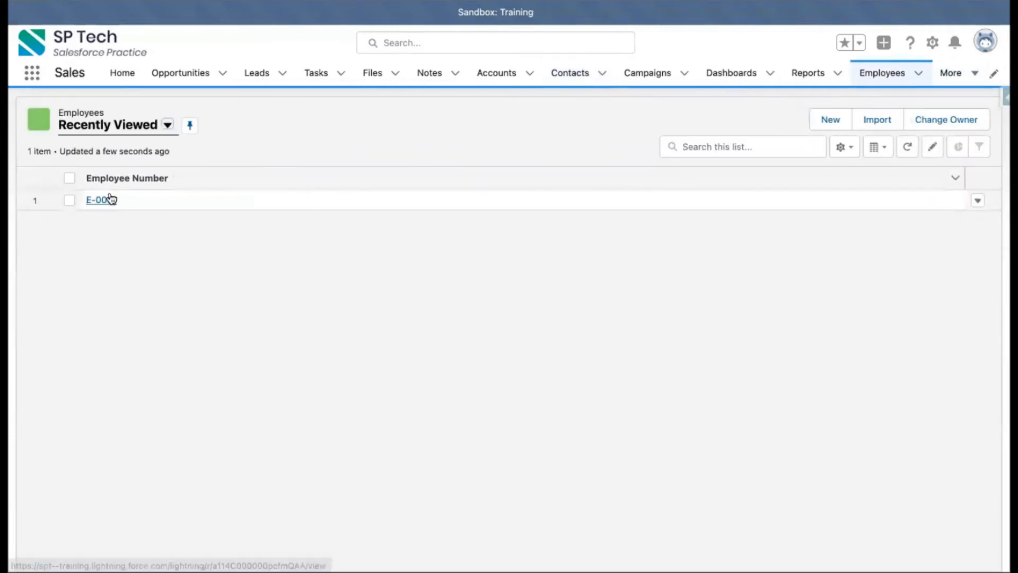
{"action": "left_click", "coordinate": [106, 198]}
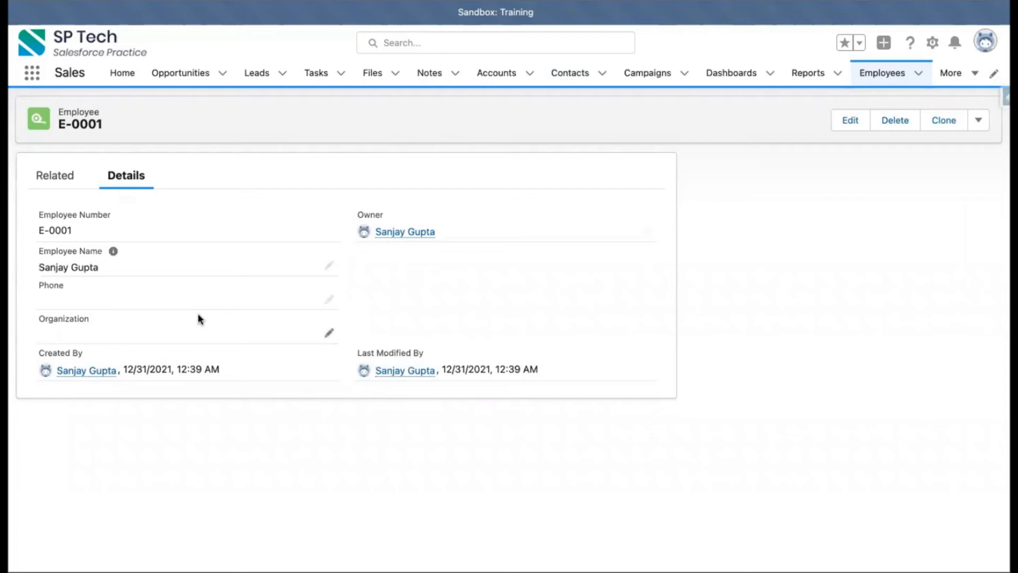
Step: Start a new employee named Vinay, enter a phone number, and open the Organization account lookup
{"action": "left_click", "coordinate": [902, 83]}
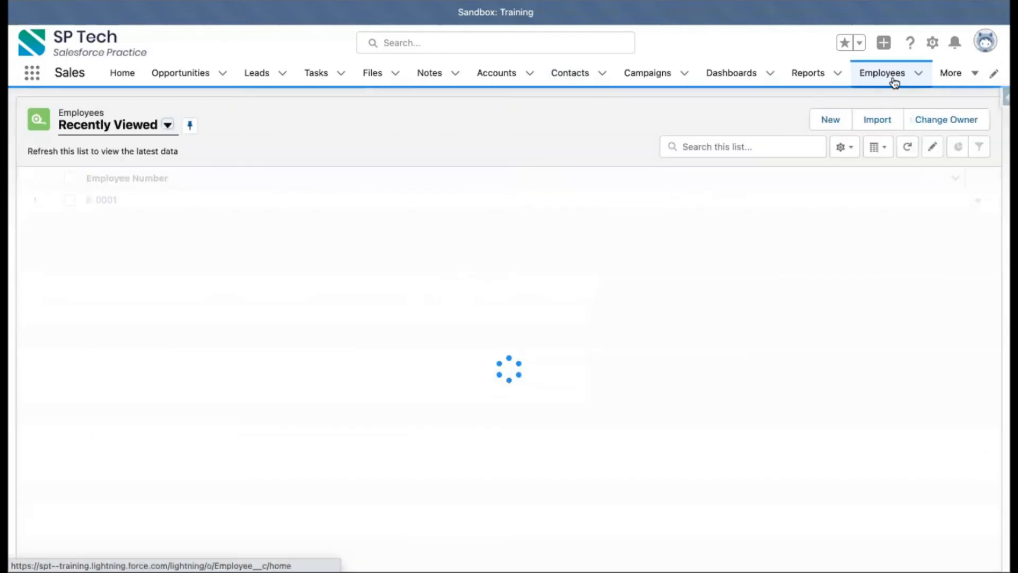
{"action": "left_click", "coordinate": [839, 119]}
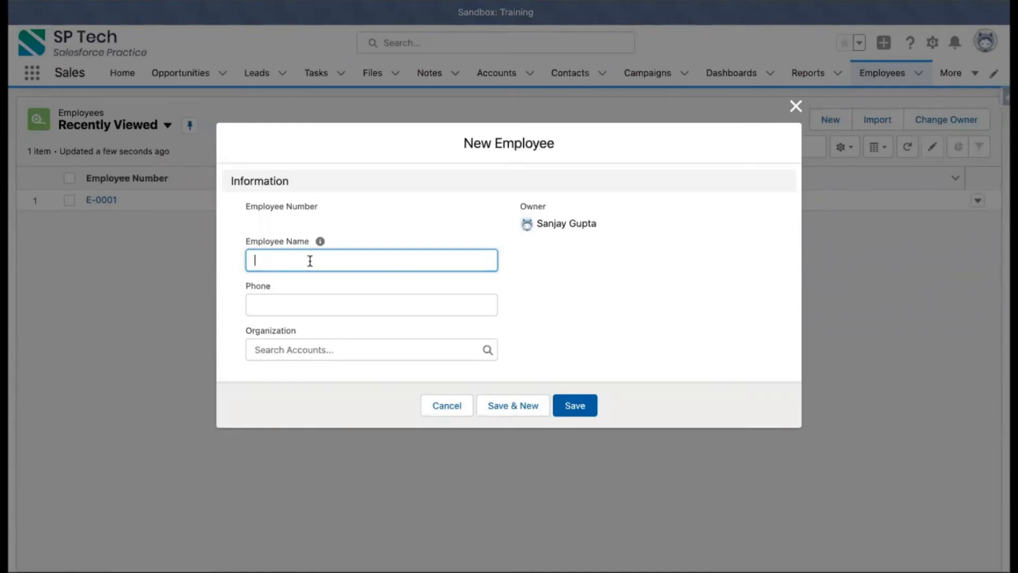
{"action": "type", "text": "Vinay"}
{"action": "left_click", "coordinate": [264, 304]}
{"action": "type", "text": "123456"}
{"action": "left_click", "coordinate": [268, 350]}
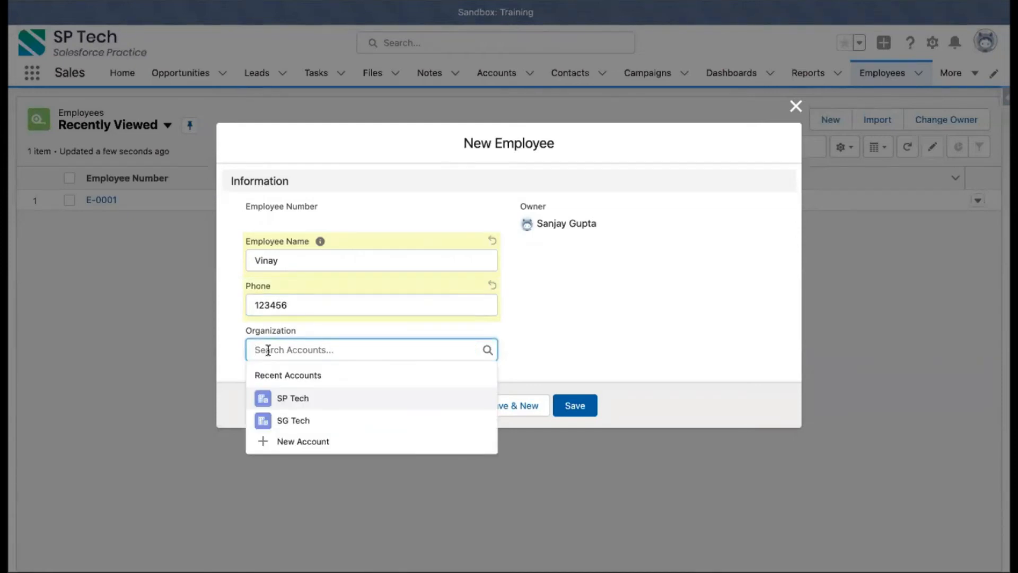
Step: Create a new account named Reebok from the Organization lookup, then save the new employee record
{"action": "left_click", "coordinate": [307, 443]}
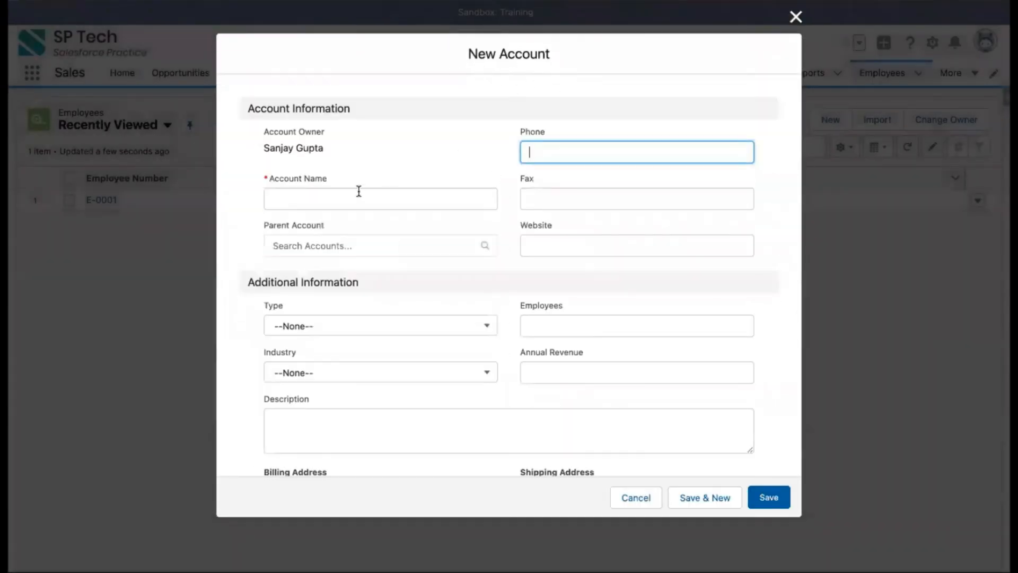
{"action": "left_click", "coordinate": [335, 202]}
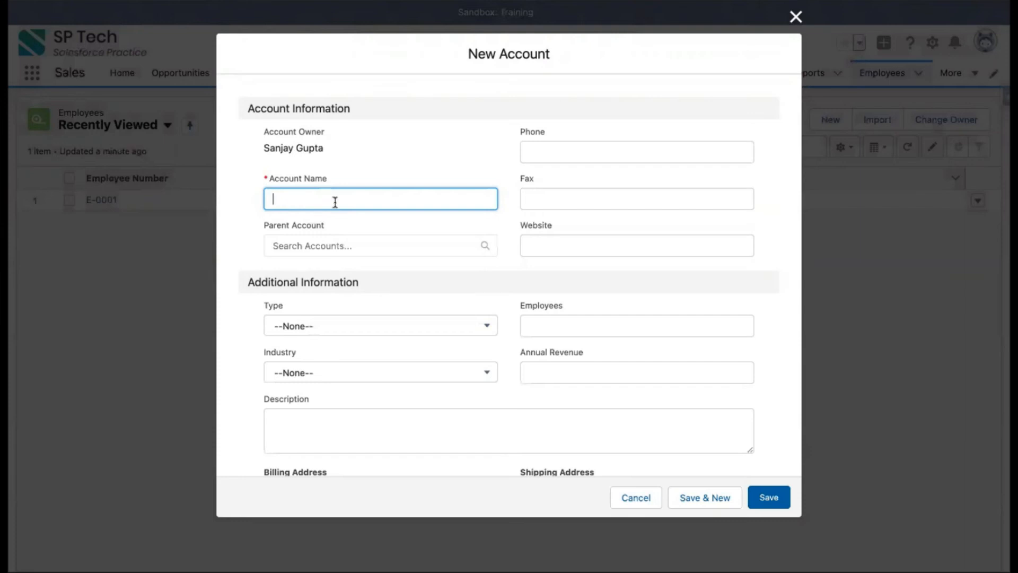
{"action": "type", "text": "Reebook"}
{"action": "key", "text": "BackSpace"}
{"action": "key", "text": "BackSpace"}
{"action": "type", "text": "k"}
{"action": "left_click", "coordinate": [384, 169]}
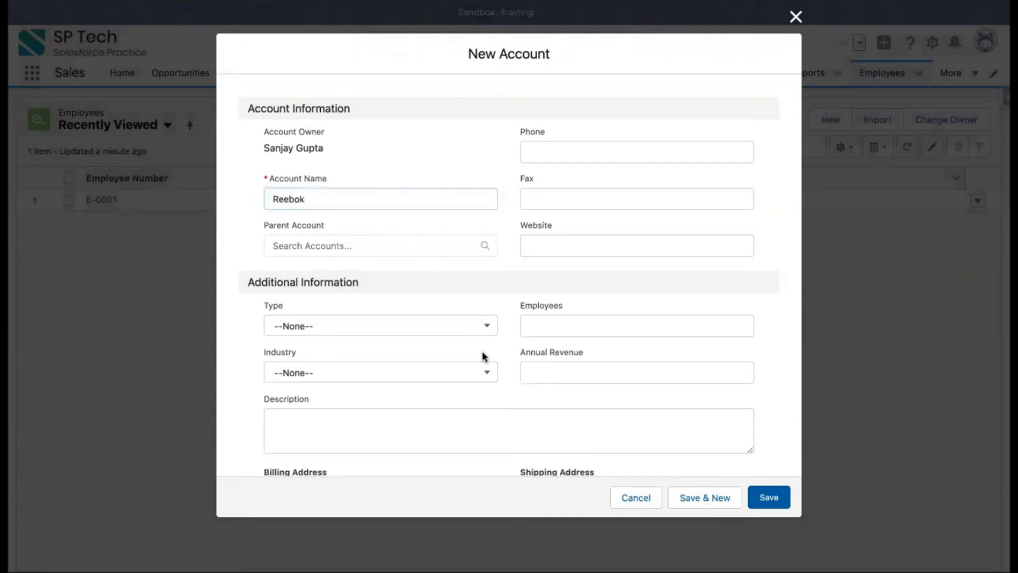
{"action": "scroll", "coordinate": [483, 355], "scroll_direction": "down", "scroll_amount": 5}
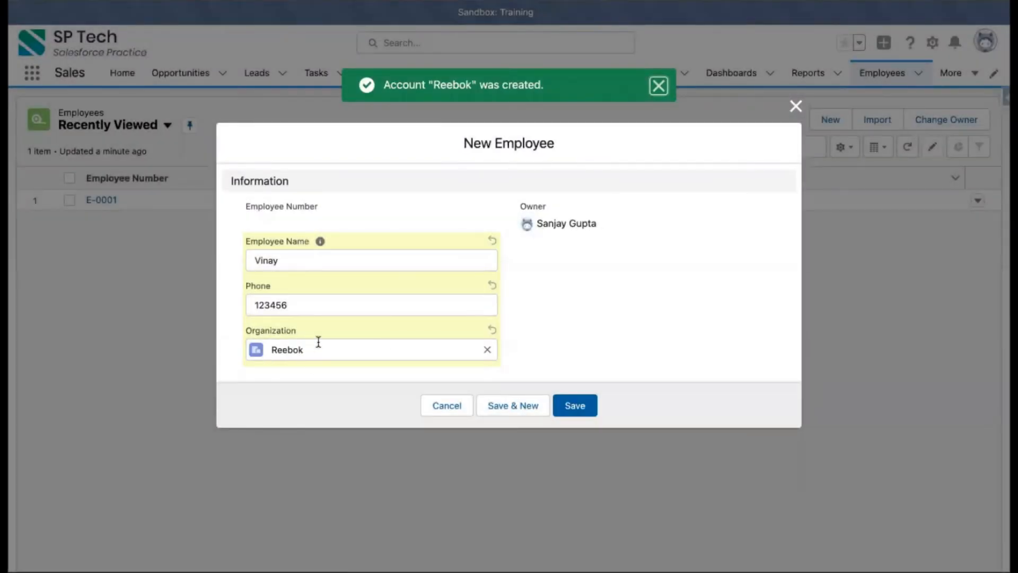
{"action": "left_click", "coordinate": [567, 402]}
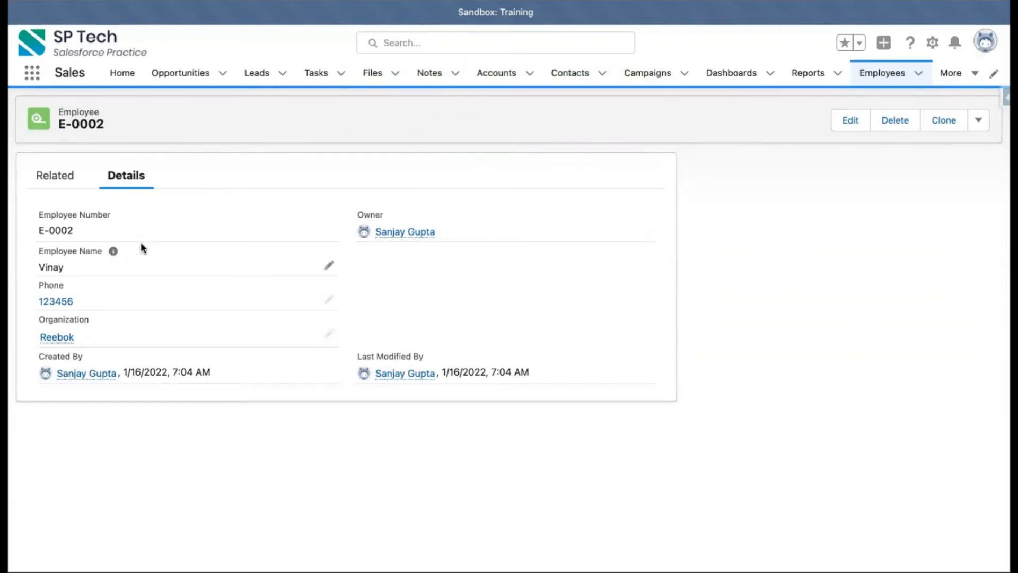
Step: Open the Reebok account from the employee's Organization field and review its Employees related list
{"action": "mouse_move", "coordinate": [58, 343]}
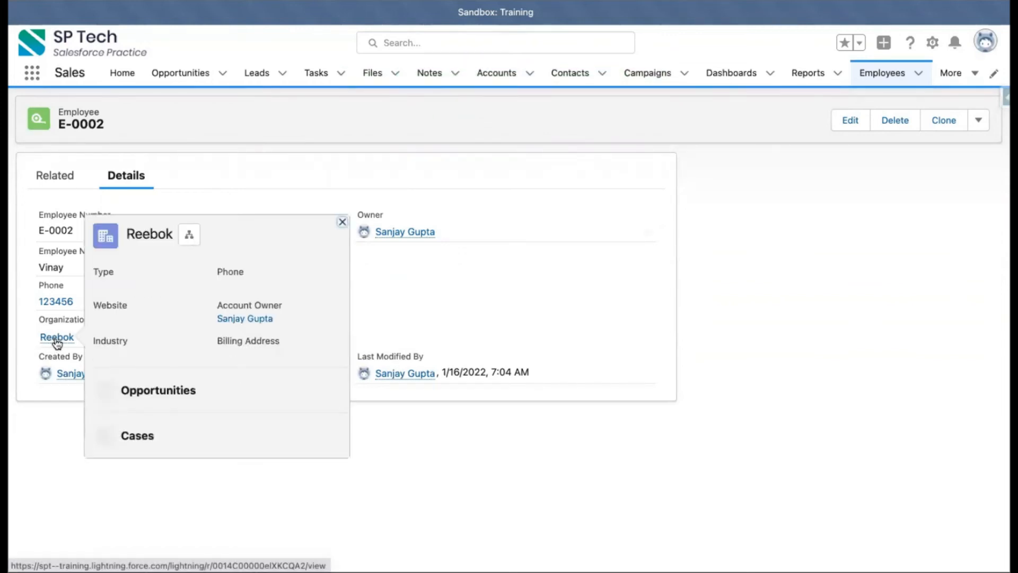
{"action": "left_click", "coordinate": [57, 340]}
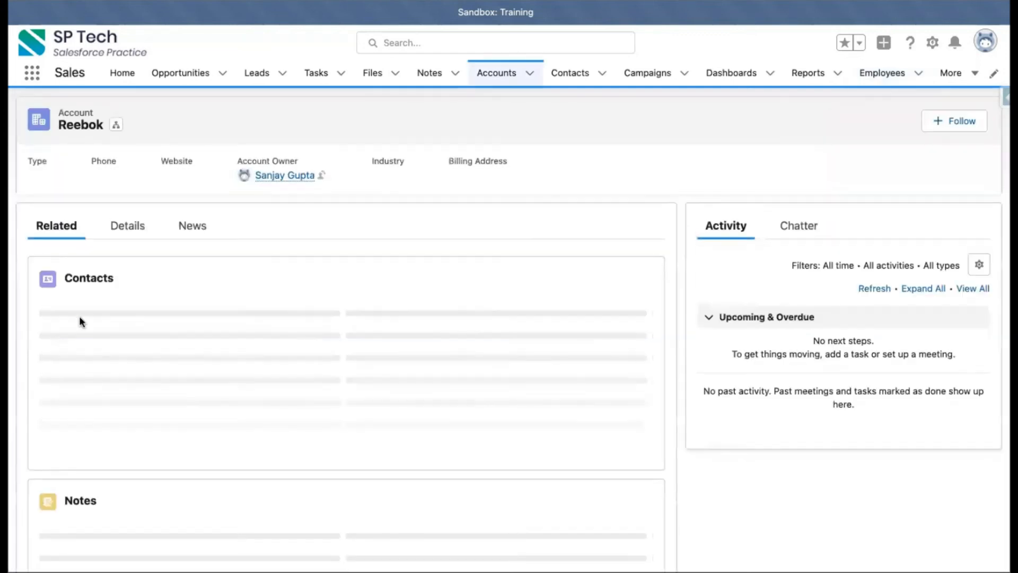
{"action": "scroll", "coordinate": [139, 322], "scroll_direction": "down", "scroll_amount": 5}
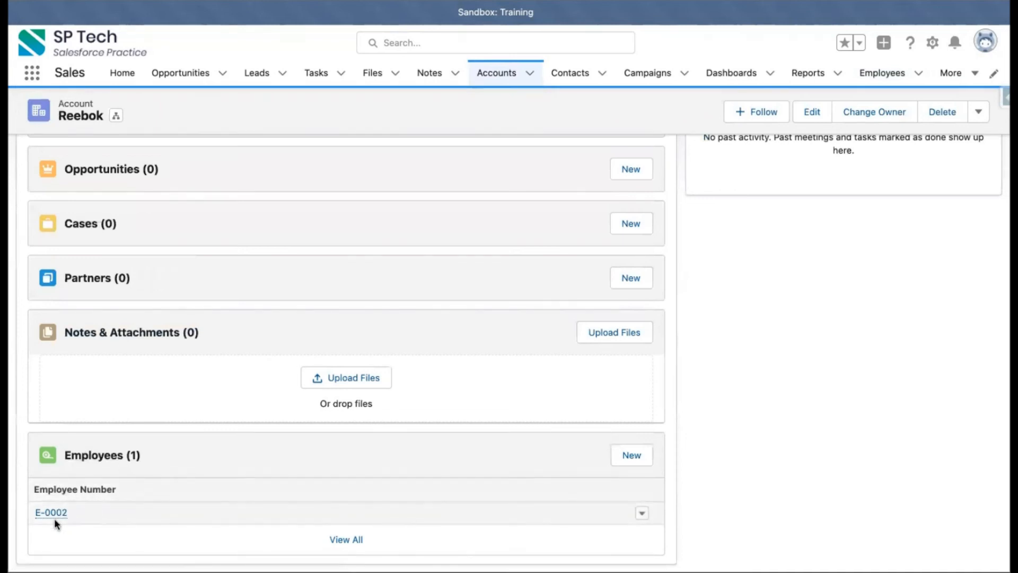
{"action": "mouse_move", "coordinate": [66, 522]}
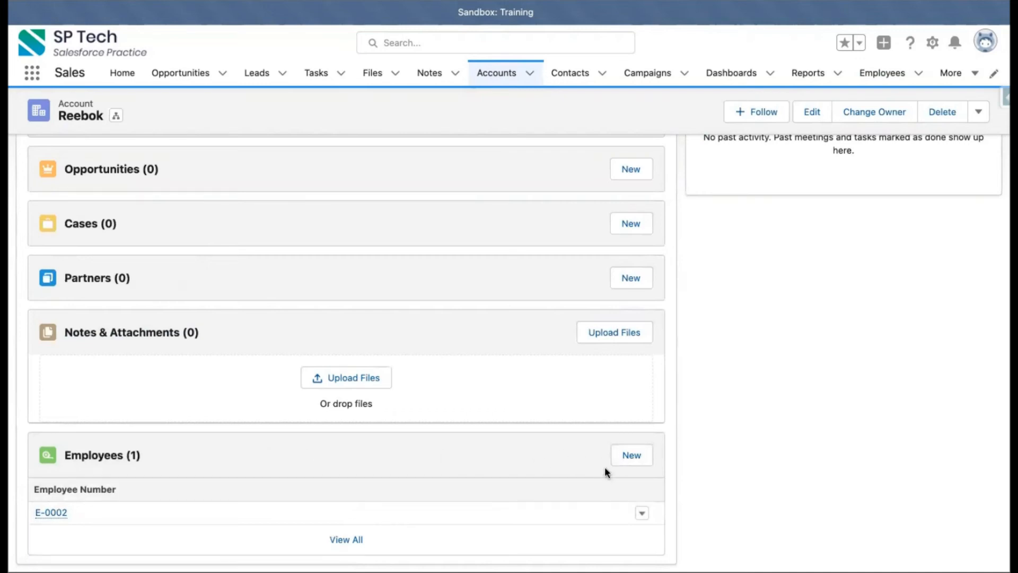
{"action": "scroll", "coordinate": [604, 467], "scroll_direction": "up", "scroll_amount": 3}
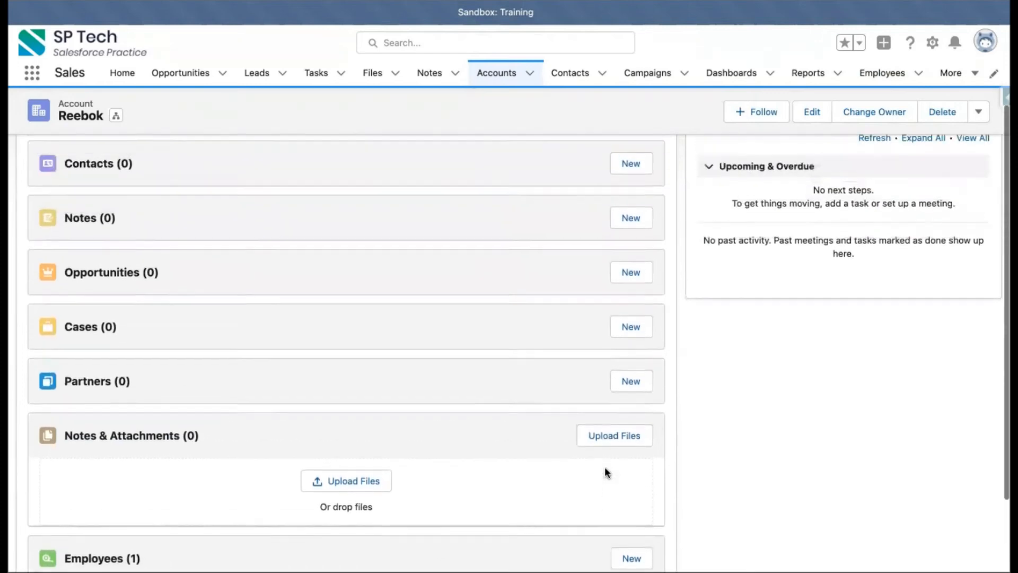
{"action": "scroll", "coordinate": [605, 466], "scroll_direction": "up", "scroll_amount": 3}
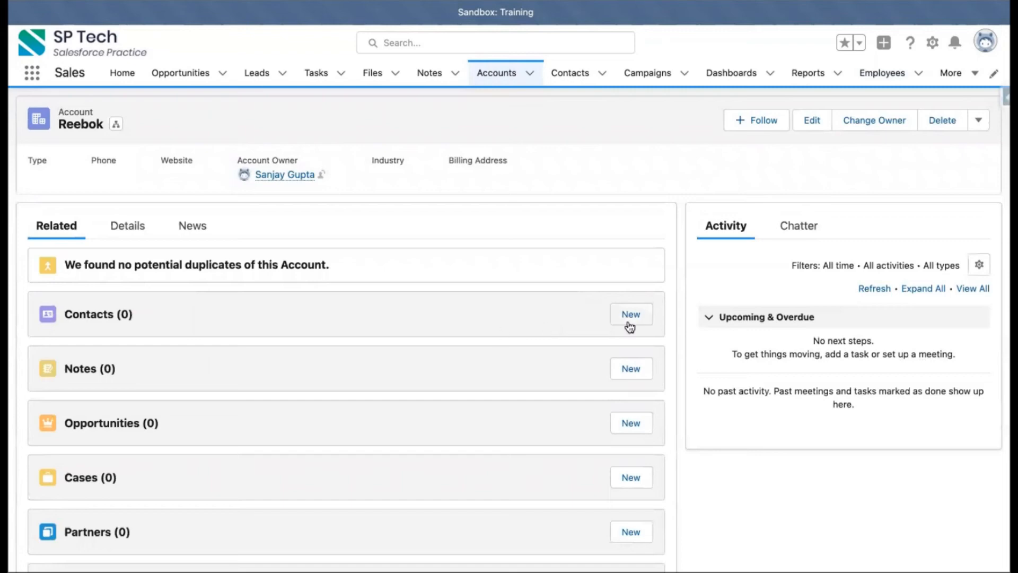
{"action": "scroll", "coordinate": [577, 377], "scroll_direction": "down", "scroll_amount": 3}
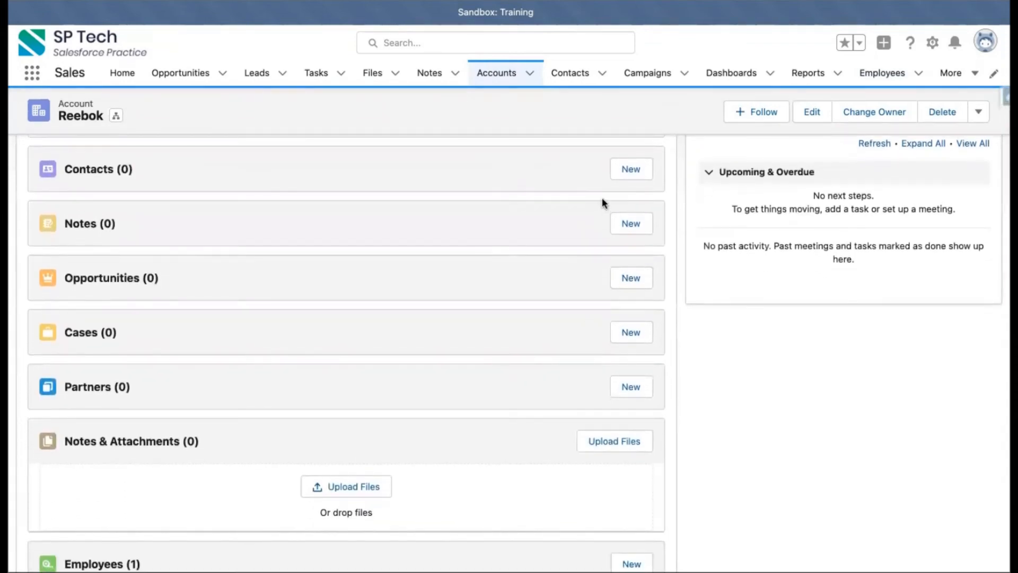
{"action": "scroll", "coordinate": [587, 349], "scroll_direction": "down", "scroll_amount": 2}
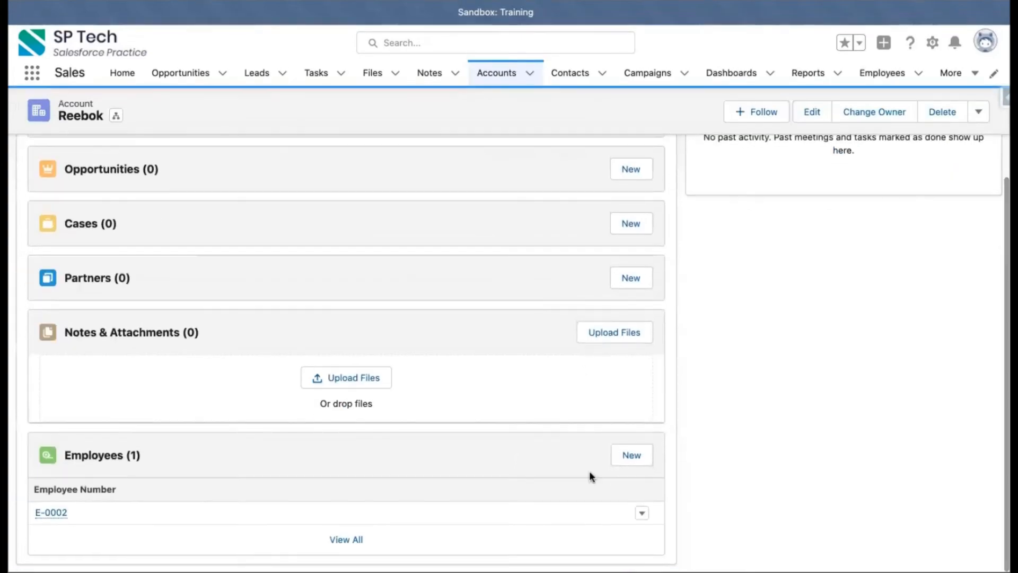
Step: Add a new employee from the account's Employees related list, entering the employee's name and phone number, and save
{"action": "left_click", "coordinate": [627, 448]}
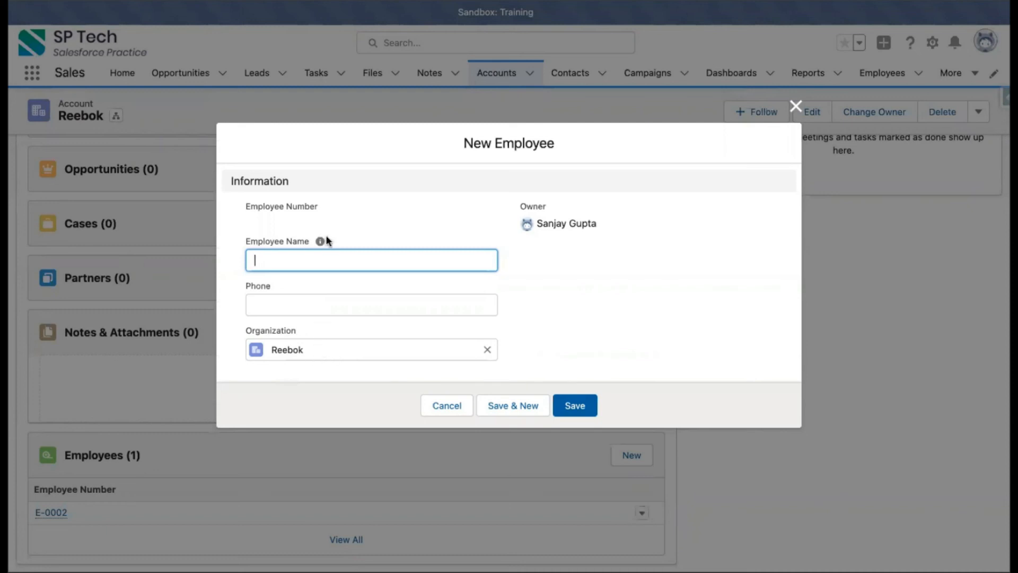
{"action": "type", "text": "Riya"}
{"action": "left_click", "coordinate": [536, 282]}
{"action": "left_click", "coordinate": [326, 304]}
{"action": "type", "text": "345346456"}
{"action": "left_click", "coordinate": [539, 321]}
{"action": "left_click", "coordinate": [579, 410]}
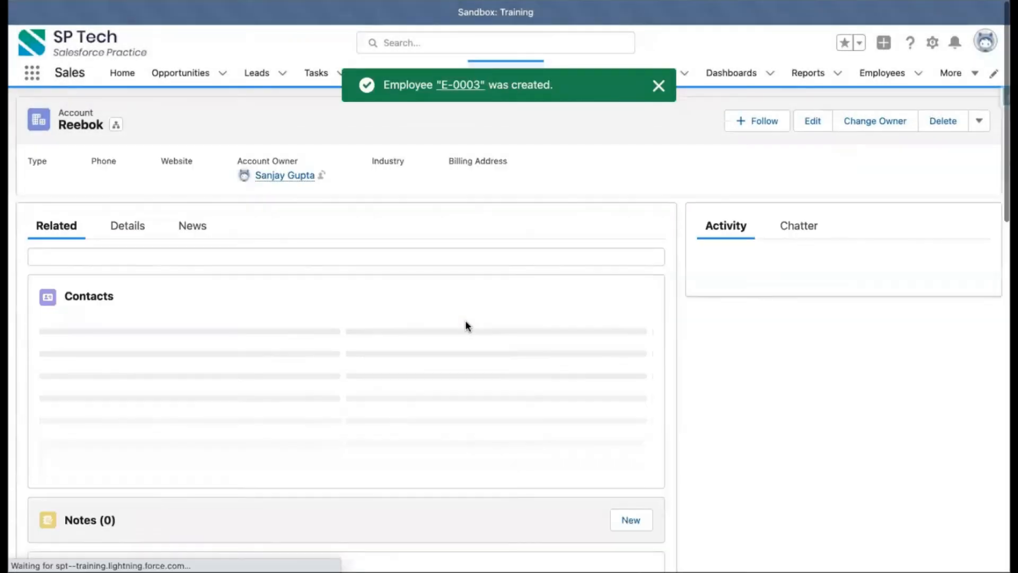
Step: Check the Employees related list on the Reebok account
{"action": "scroll", "coordinate": [301, 460], "scroll_direction": "down", "scroll_amount": 7}
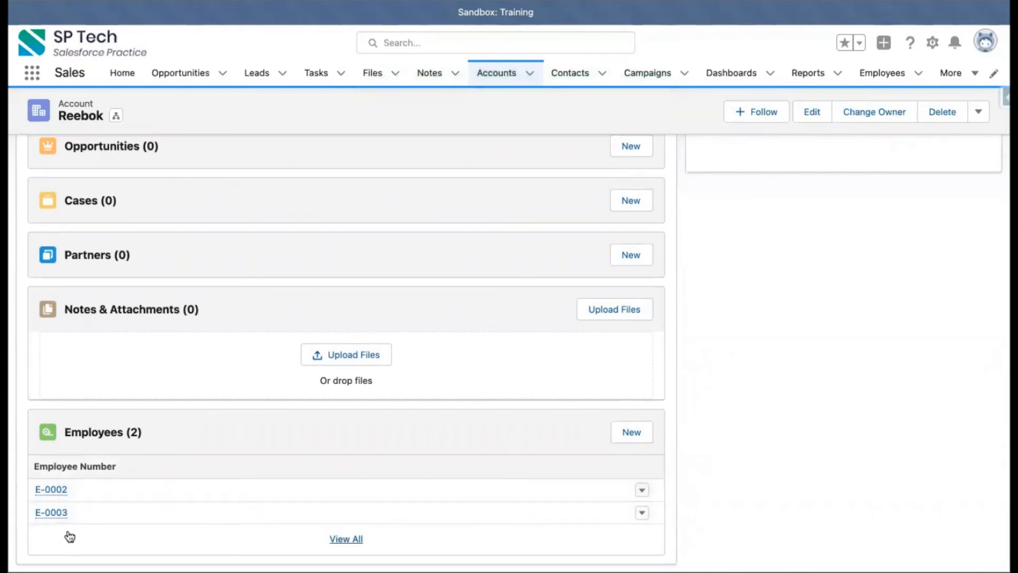
{"action": "scroll", "coordinate": [263, 442], "scroll_direction": "up", "scroll_amount": 5}
{"action": "scroll", "coordinate": [263, 436], "scroll_direction": "up", "scroll_amount": 2}
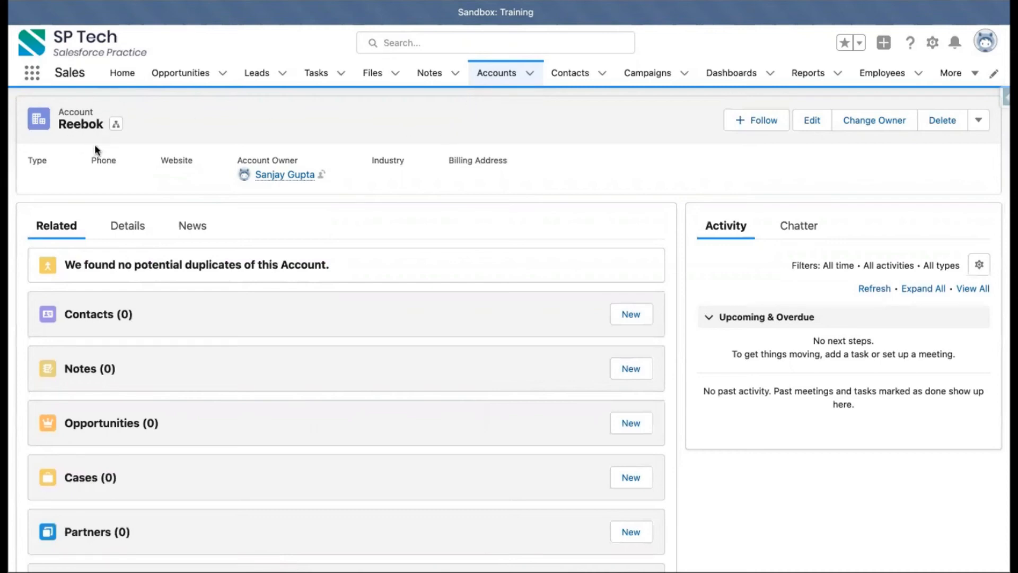
{"action": "scroll", "coordinate": [181, 334], "scroll_direction": "down", "scroll_amount": 5}
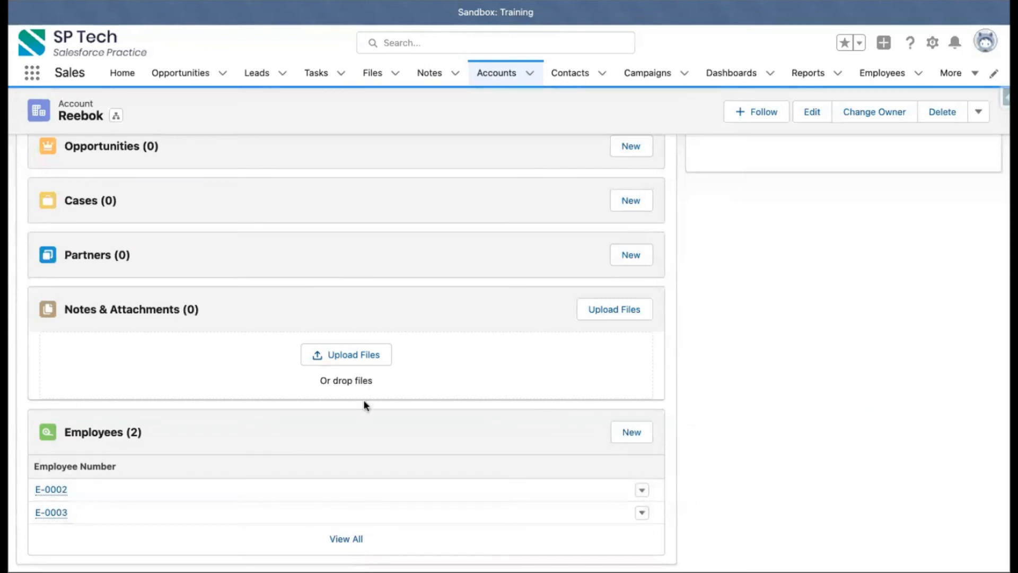
{"action": "scroll", "coordinate": [364, 400], "scroll_direction": "up", "scroll_amount": 5}
Step: Open the Employees tab and switch the list view to All
{"action": "left_click", "coordinate": [954, 72]}
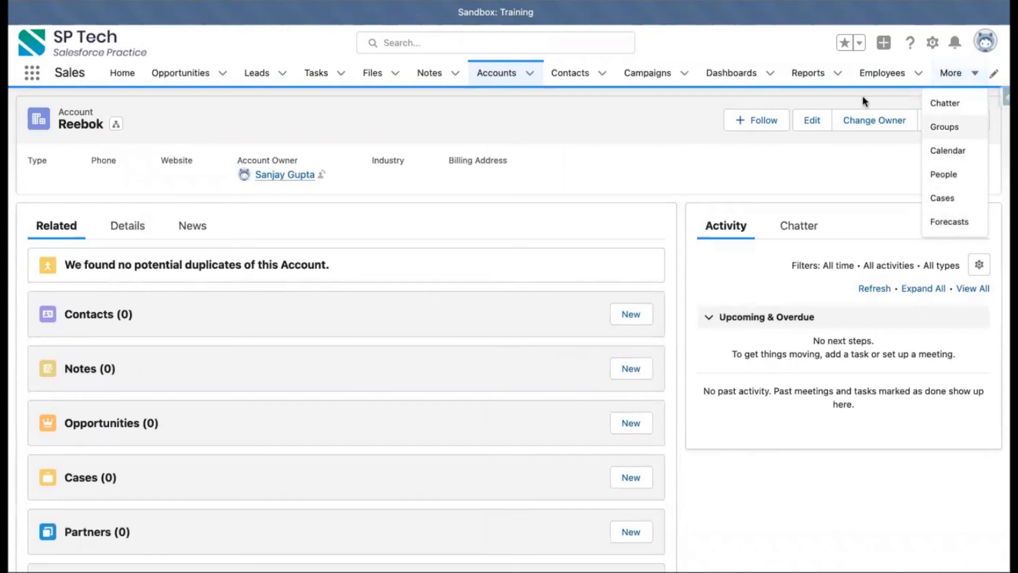
{"action": "left_click", "coordinate": [873, 71]}
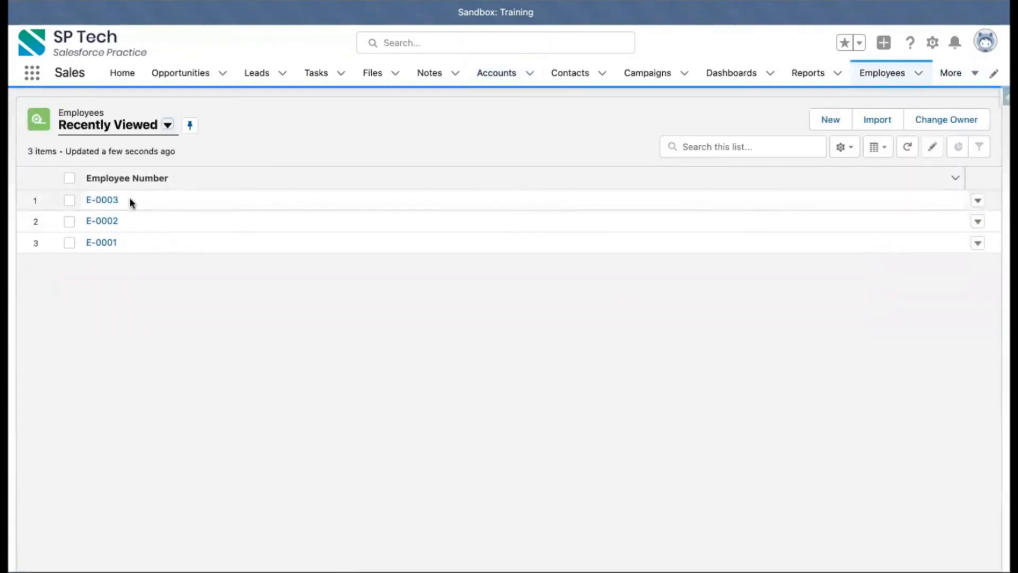
{"action": "left_click", "coordinate": [167, 125]}
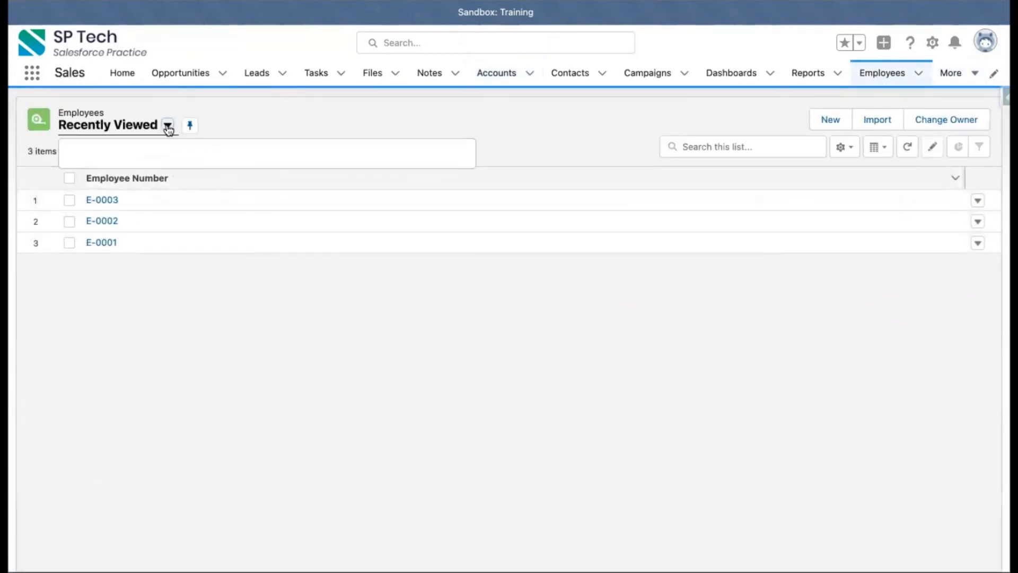
{"action": "left_click", "coordinate": [96, 169]}
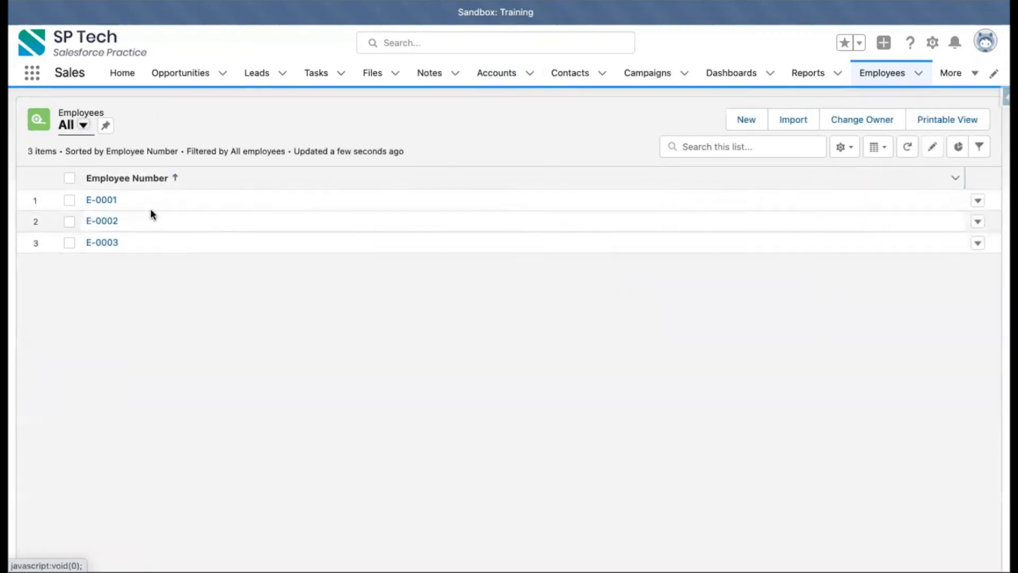
Step: Delete the Reebok account from the Accounts list and return to the Employees tab
{"action": "left_click", "coordinate": [480, 76]}
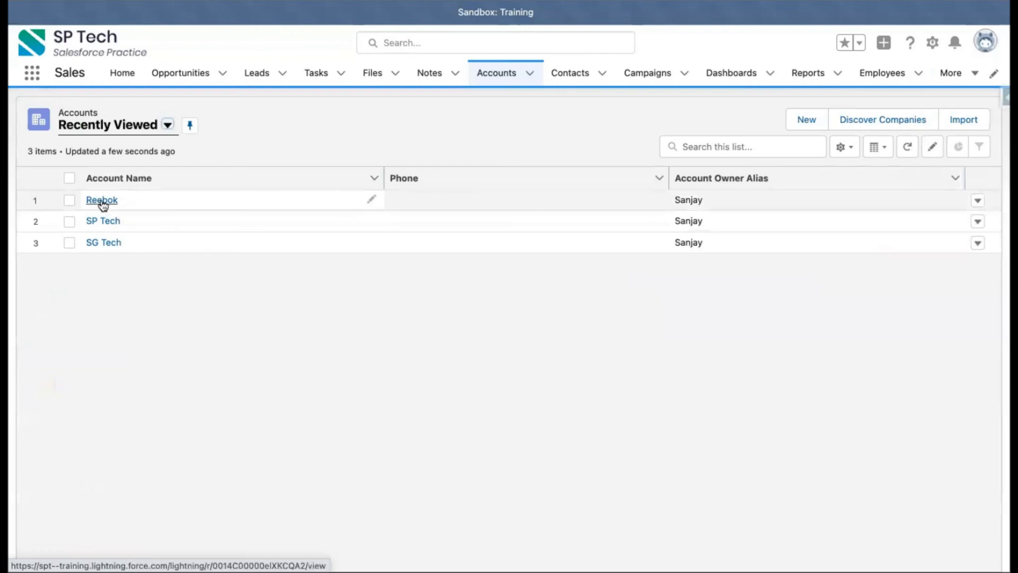
{"action": "left_click", "coordinate": [101, 200]}
{"action": "left_click", "coordinate": [927, 129]}
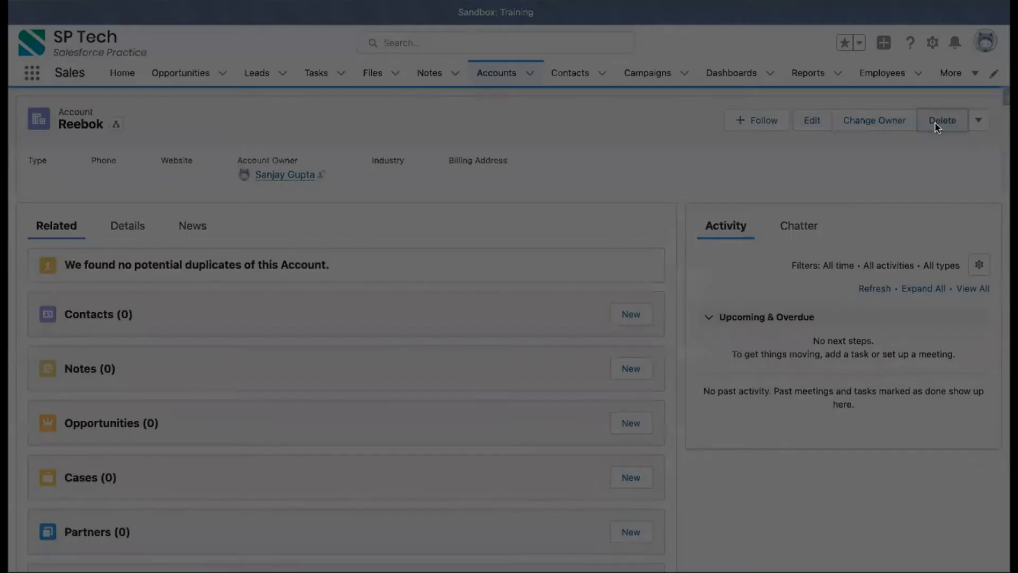
{"action": "left_click", "coordinate": [696, 320]}
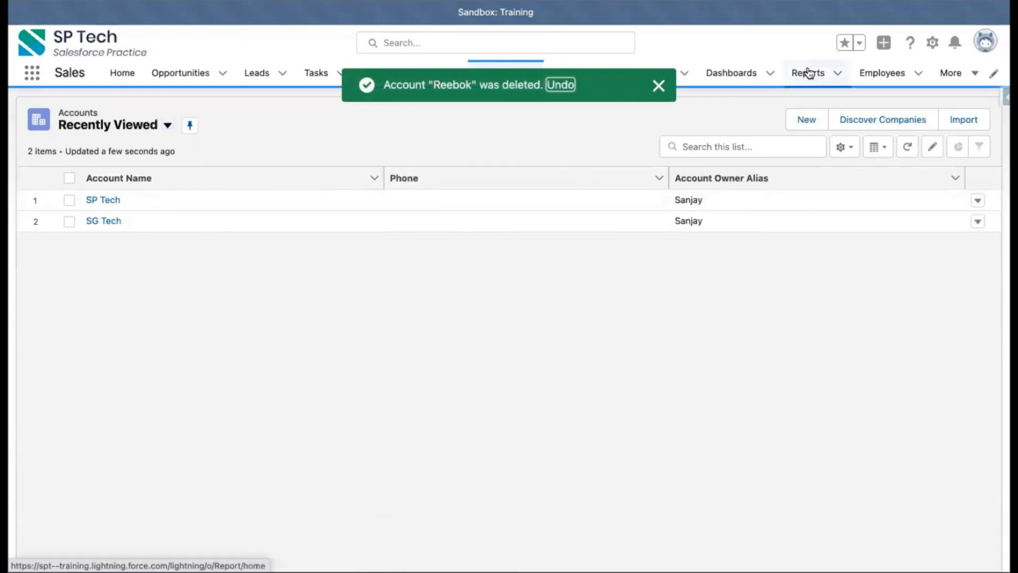
{"action": "left_click", "coordinate": [873, 74]}
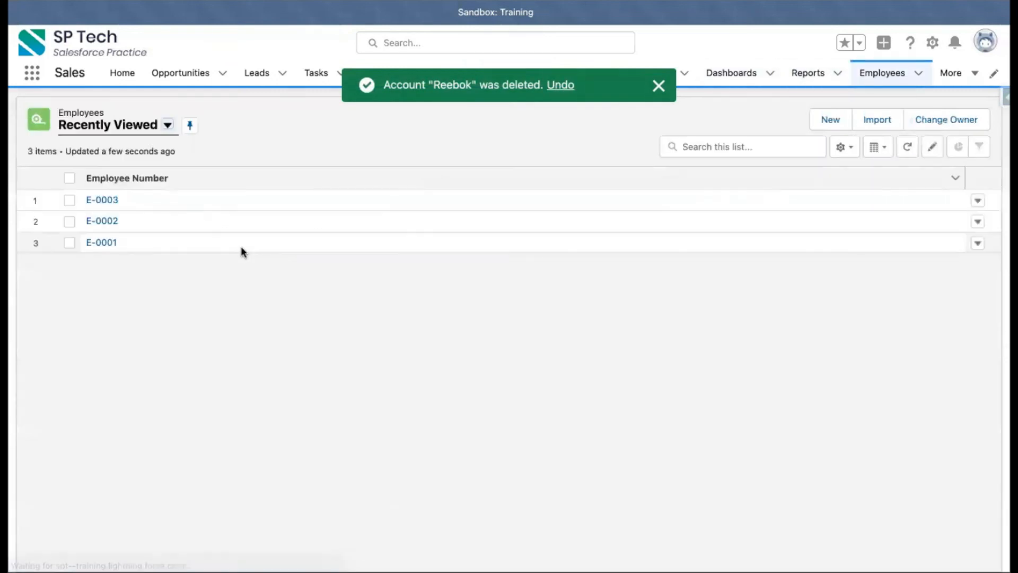